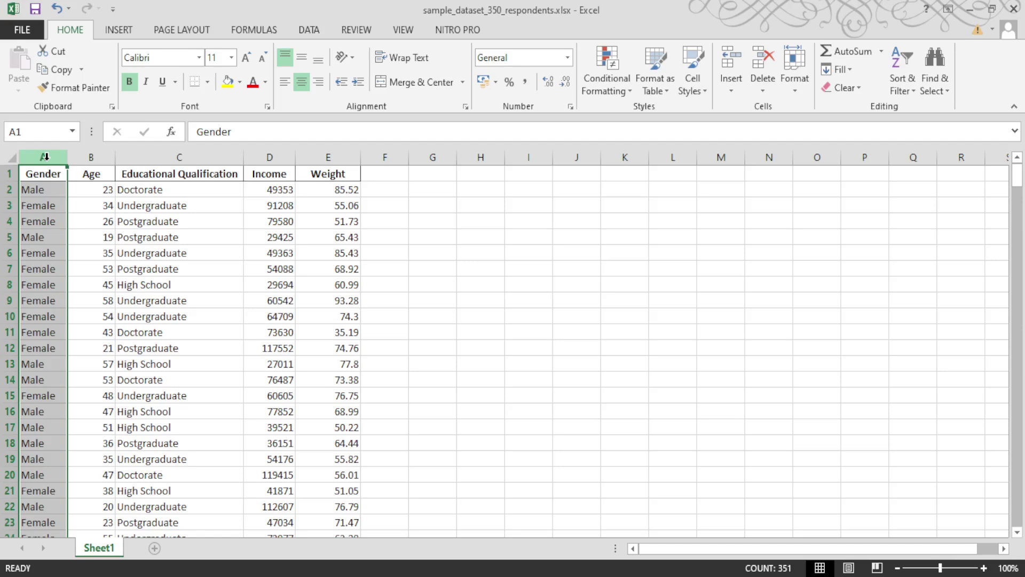
- Review the Gender, Age, Educational Qualification, Income and Weight columns of the worksheet down to the last respondent row
{"action": "left_click", "coordinate": [105, 156]}
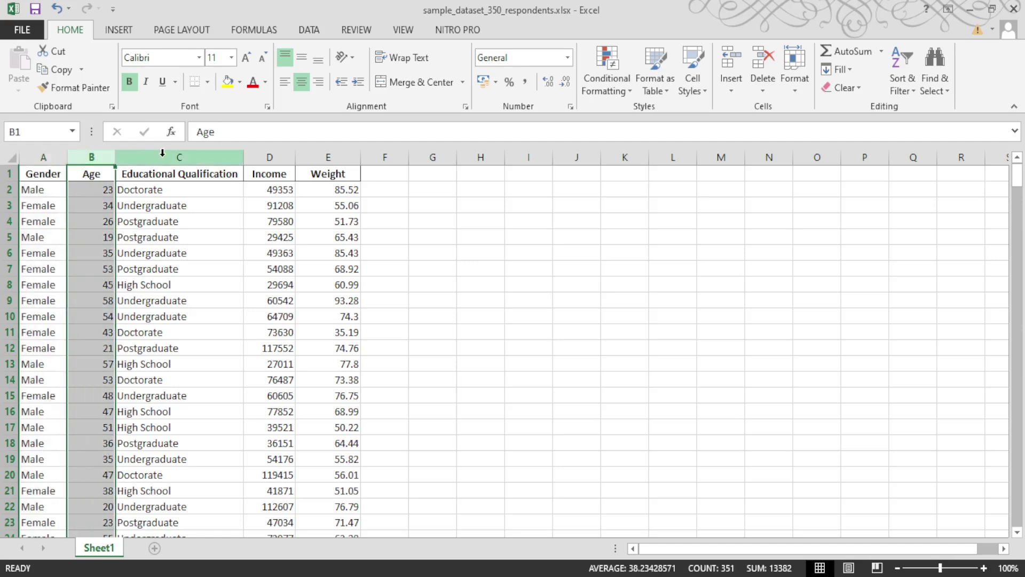
{"action": "left_click_drag", "start_coordinate": [114, 156], "coordinate": [162, 157]}
{"action": "left_click", "coordinate": [277, 157]}
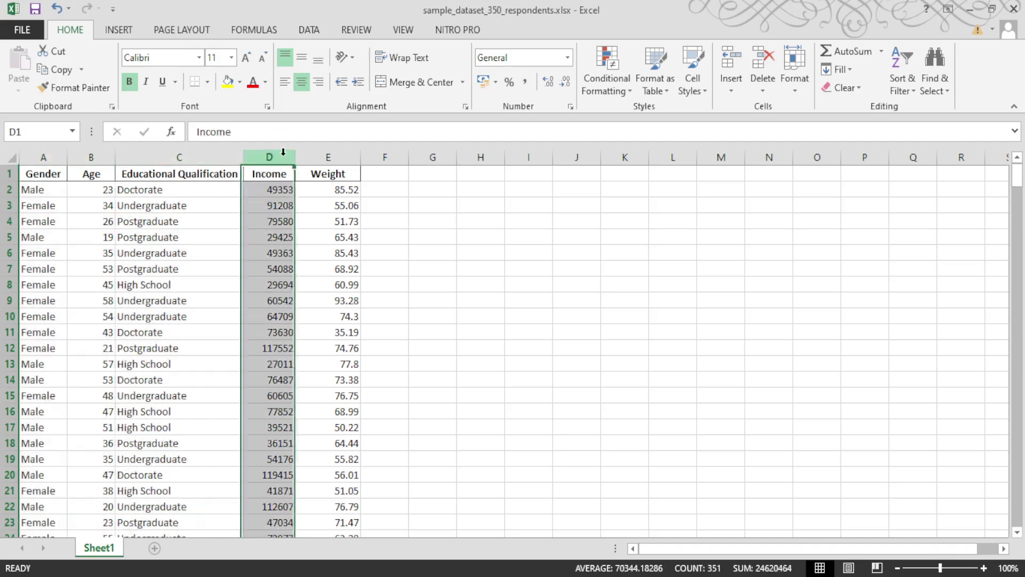
{"action": "left_click", "coordinate": [329, 152]}
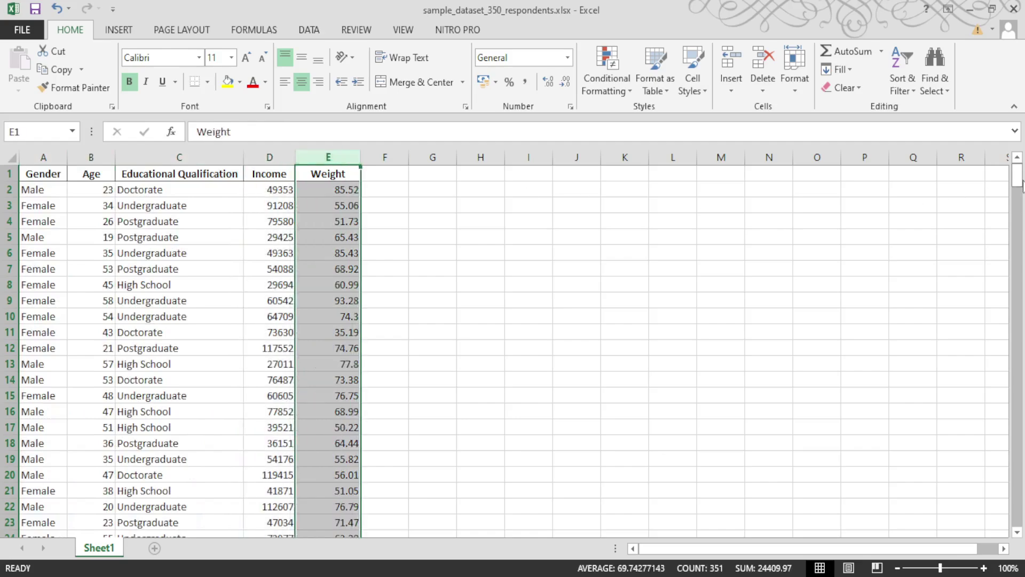
{"action": "left_click_drag", "start_coordinate": [1017, 176], "coordinate": [1020, 516]}
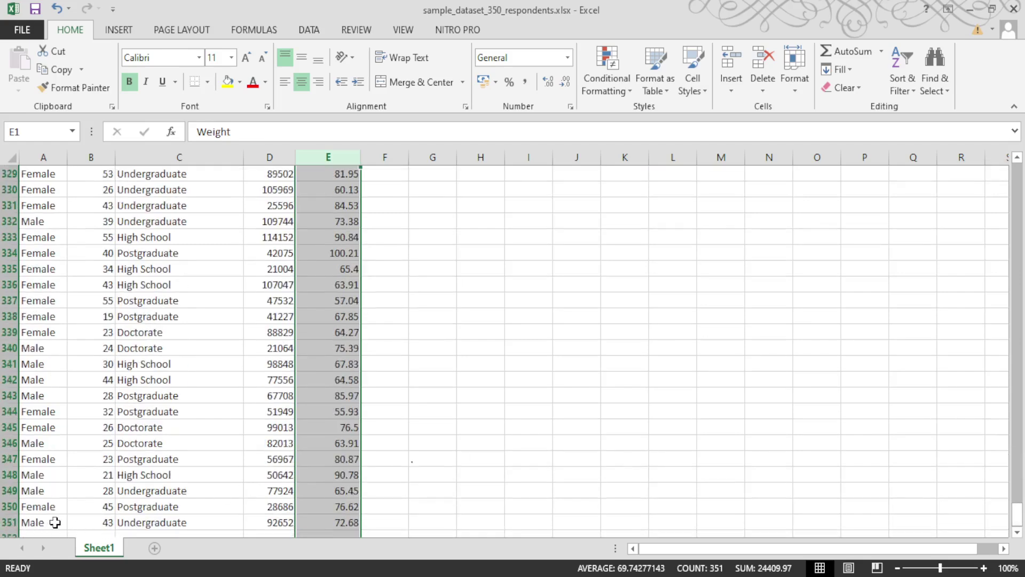
{"action": "left_click", "coordinate": [396, 492]}
{"action": "type", "text": "."}
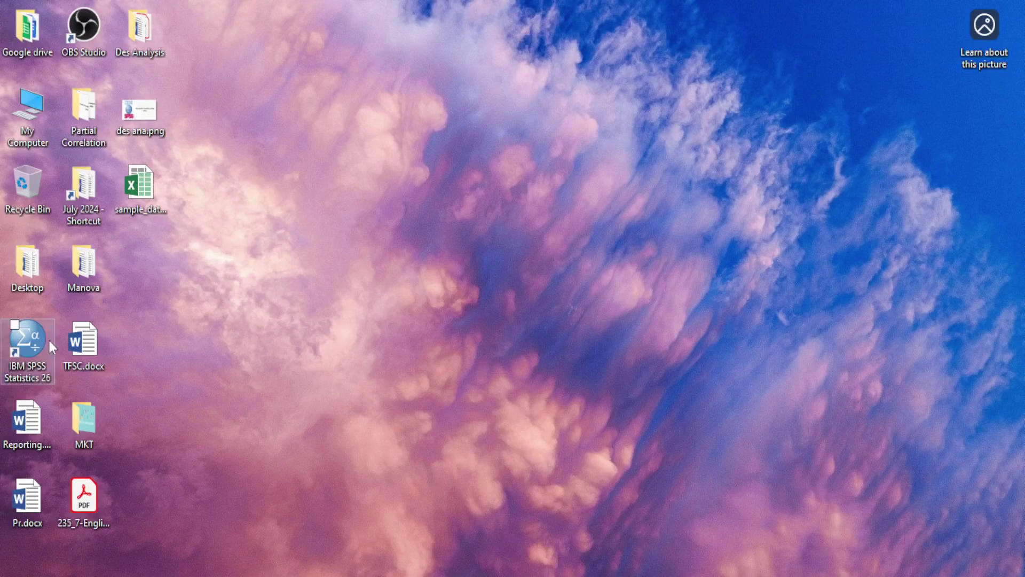
- Launch IBM SPSS Statistics and import Sheet1 of the Excel file sample_dataset_350_respondents.xlsx from the Desktop, reading variable names from the first row
{"action": "double_click", "coordinate": [48, 339]}
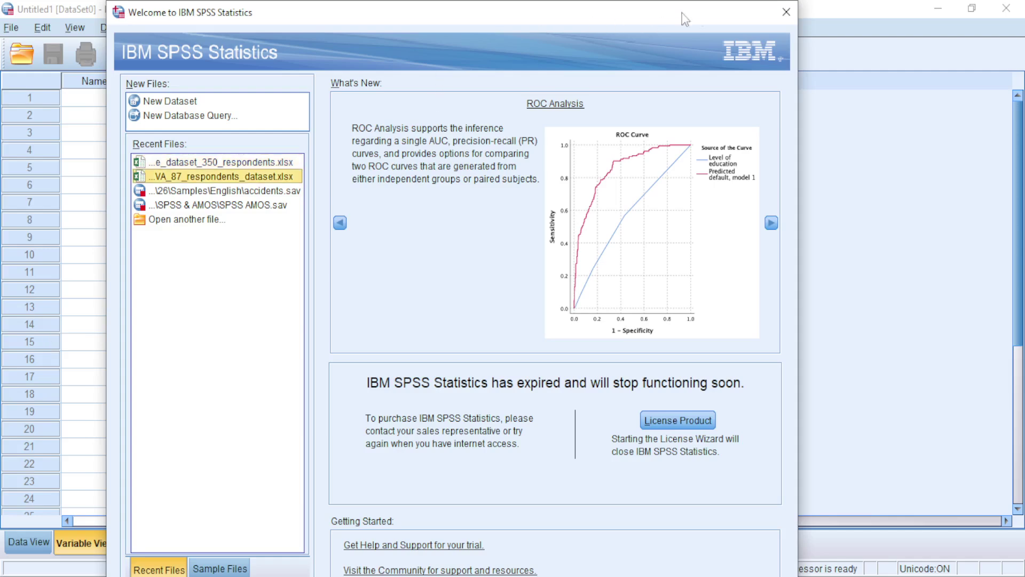
{"action": "left_click", "coordinate": [786, 12]}
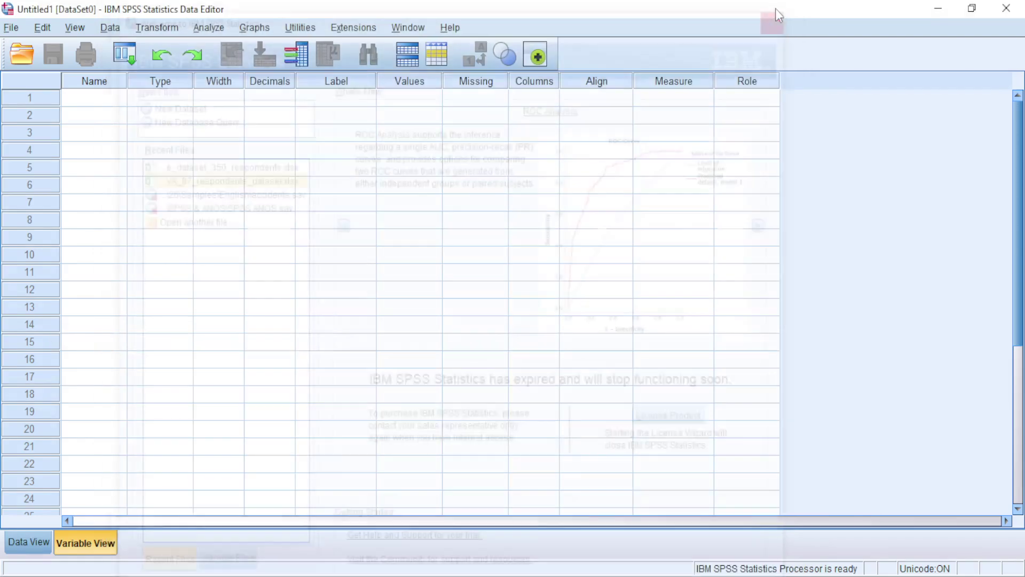
{"action": "left_click", "coordinate": [10, 29]}
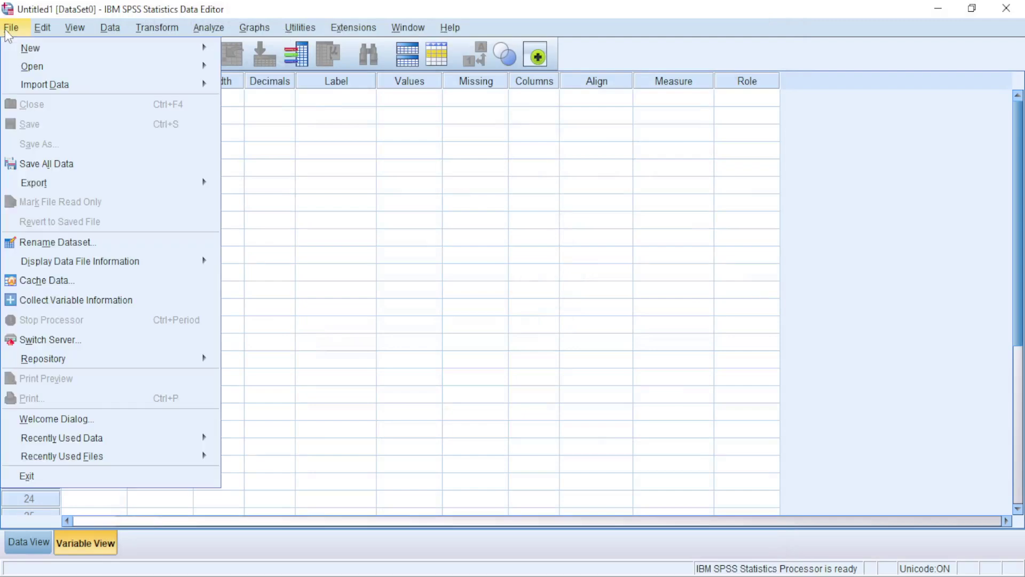
{"action": "mouse_move", "coordinate": [40, 86]}
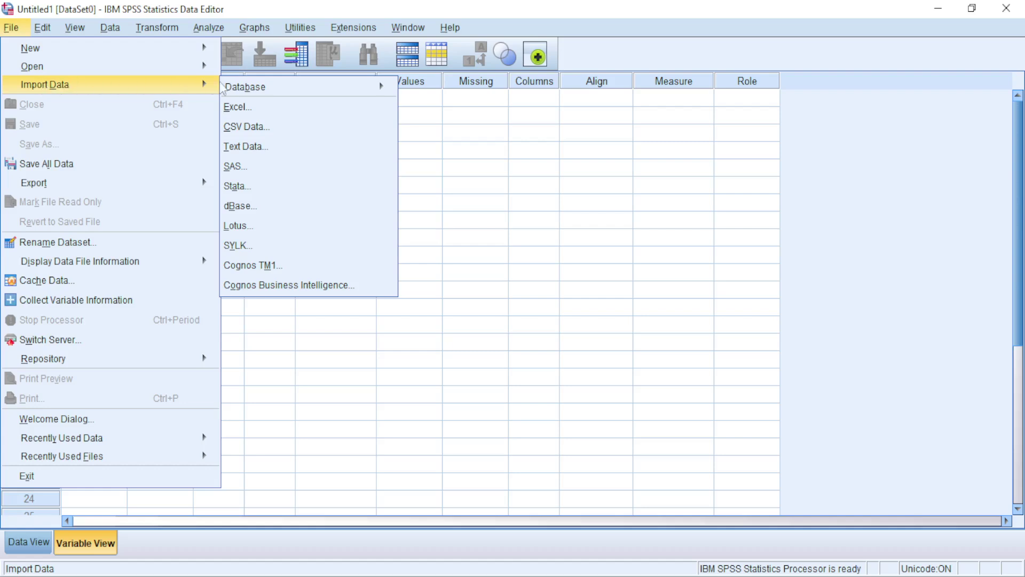
{"action": "left_click", "coordinate": [257, 106]}
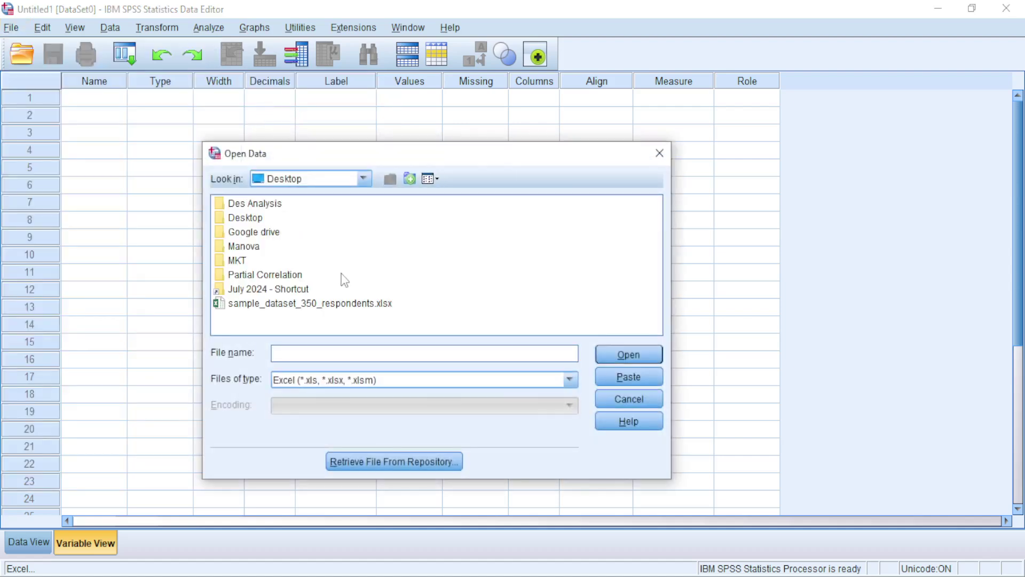
{"action": "left_click", "coordinate": [321, 304]}
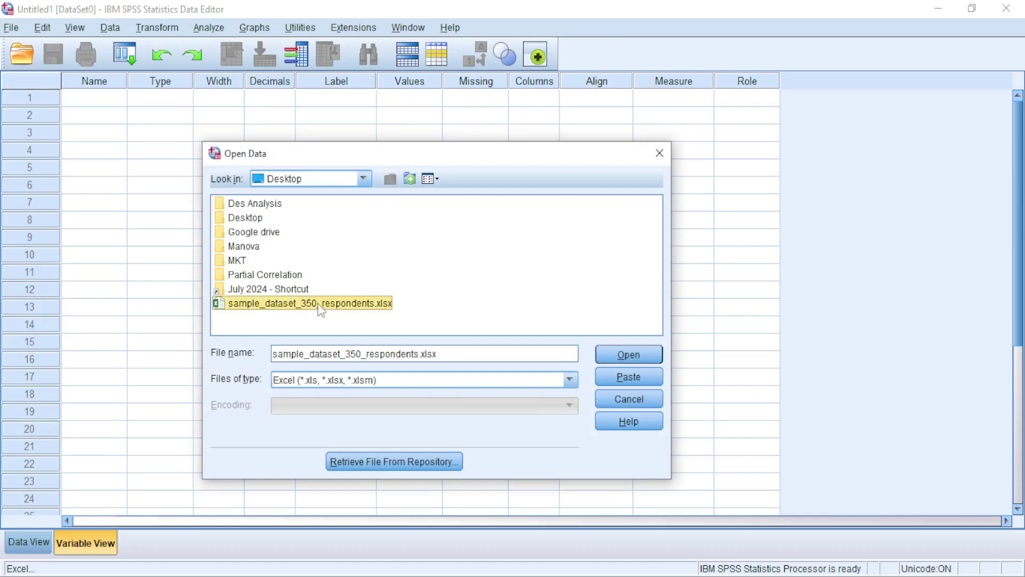
{"action": "left_click", "coordinate": [628, 355]}
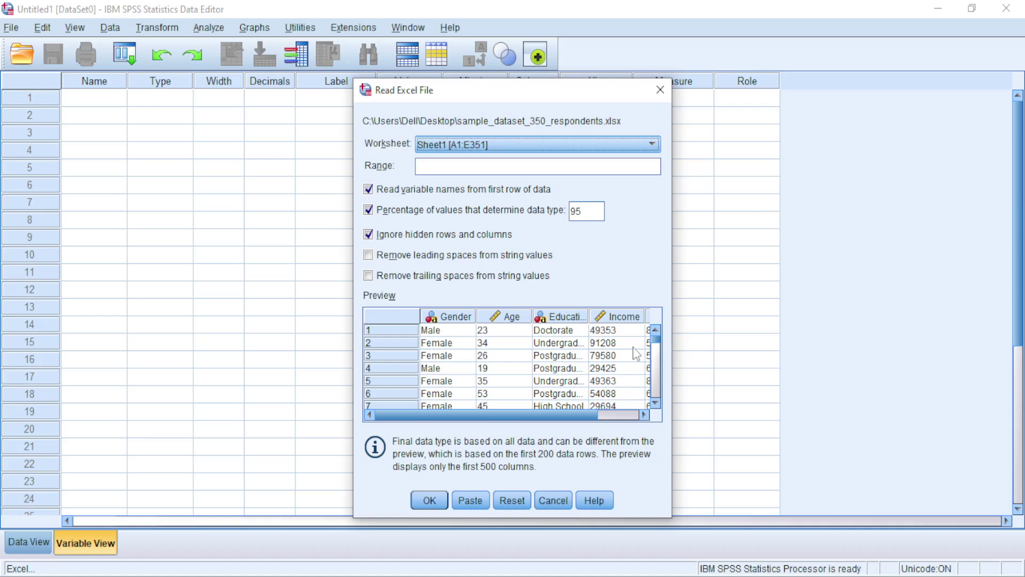
{"action": "left_click", "coordinate": [430, 500]}
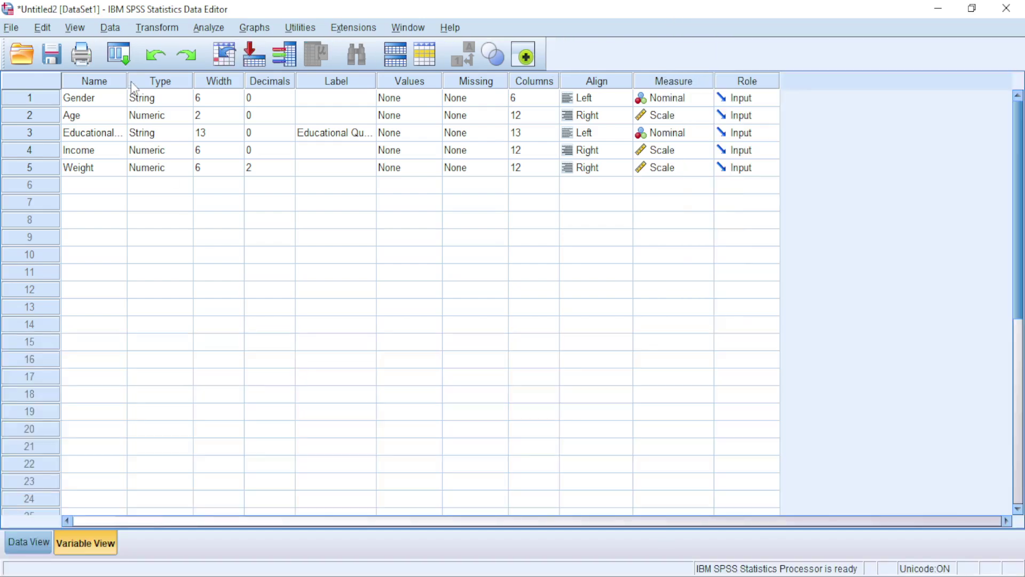
- Widen the Name column and go through the imported variables from Gender to Weight one by one
{"action": "left_click_drag", "start_coordinate": [129, 80], "coordinate": [148, 81]}
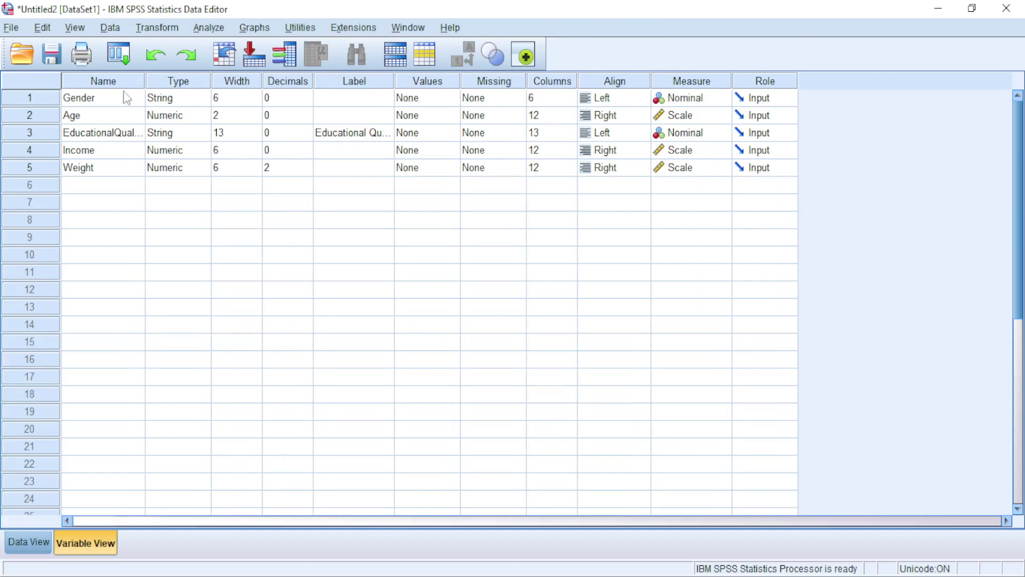
{"action": "left_click", "coordinate": [49, 101]}
{"action": "left_click", "coordinate": [51, 117]}
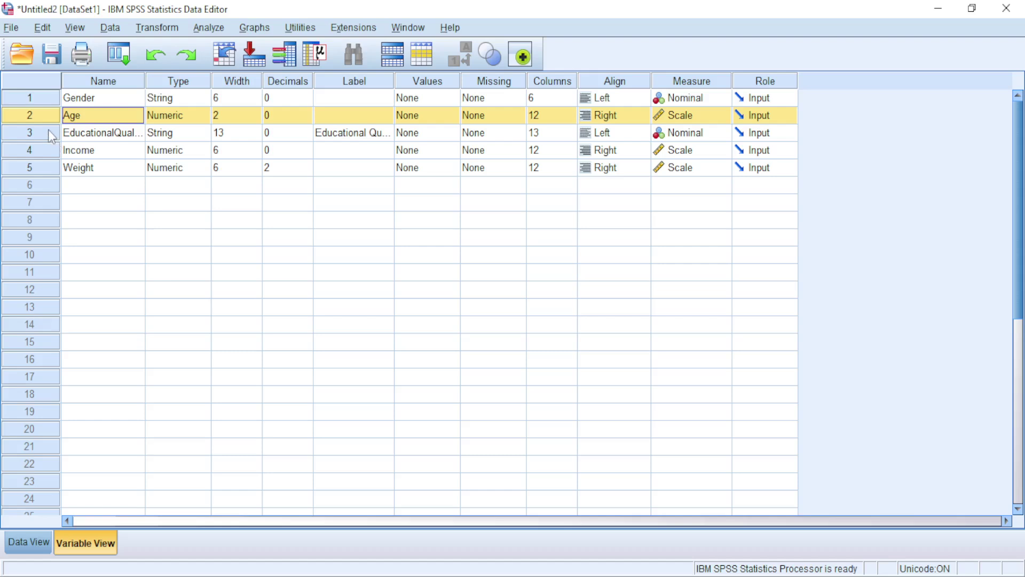
{"action": "left_click", "coordinate": [51, 134]}
{"action": "left_click", "coordinate": [44, 155]}
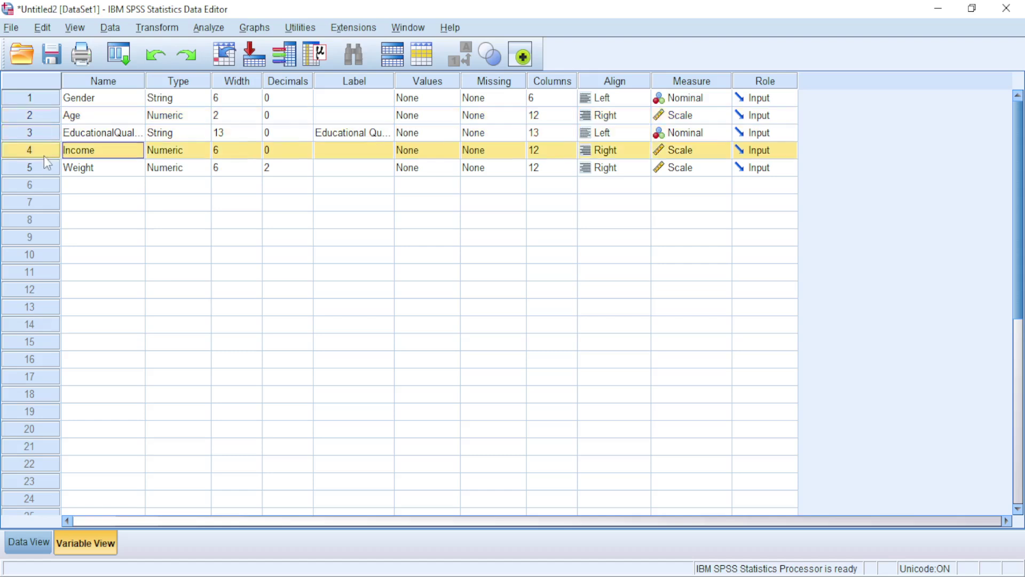
{"action": "left_click", "coordinate": [43, 169]}
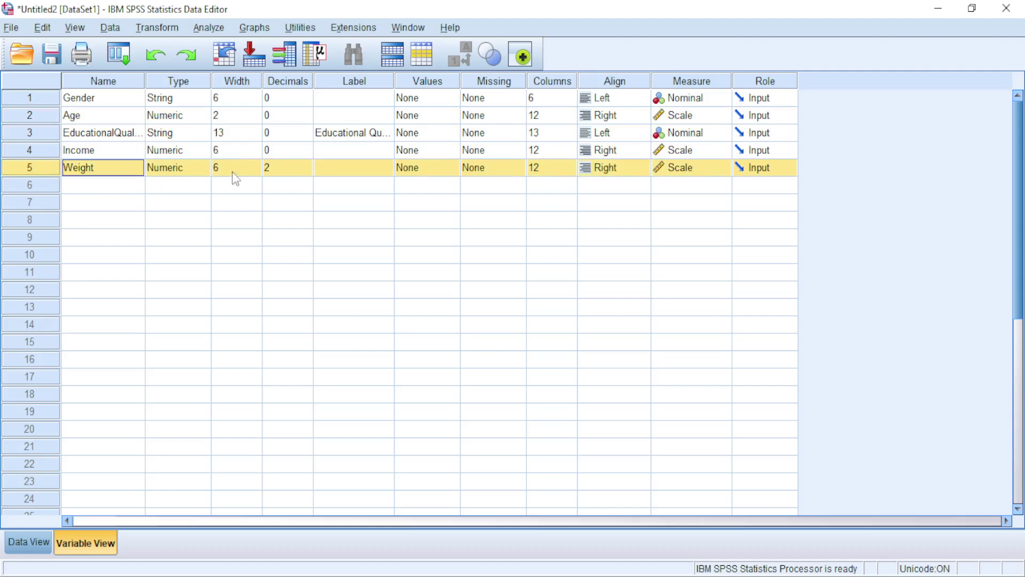
- Start a Frequencies analysis with Gender as the variable, leaving its optional statistics unselected
{"action": "left_click", "coordinate": [208, 30]}
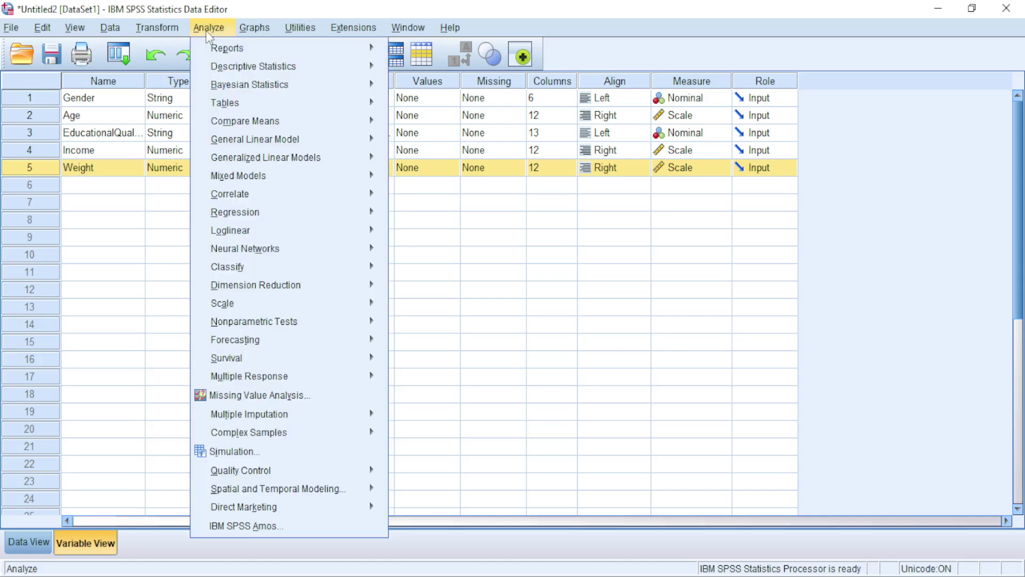
{"action": "mouse_move", "coordinate": [241, 69]}
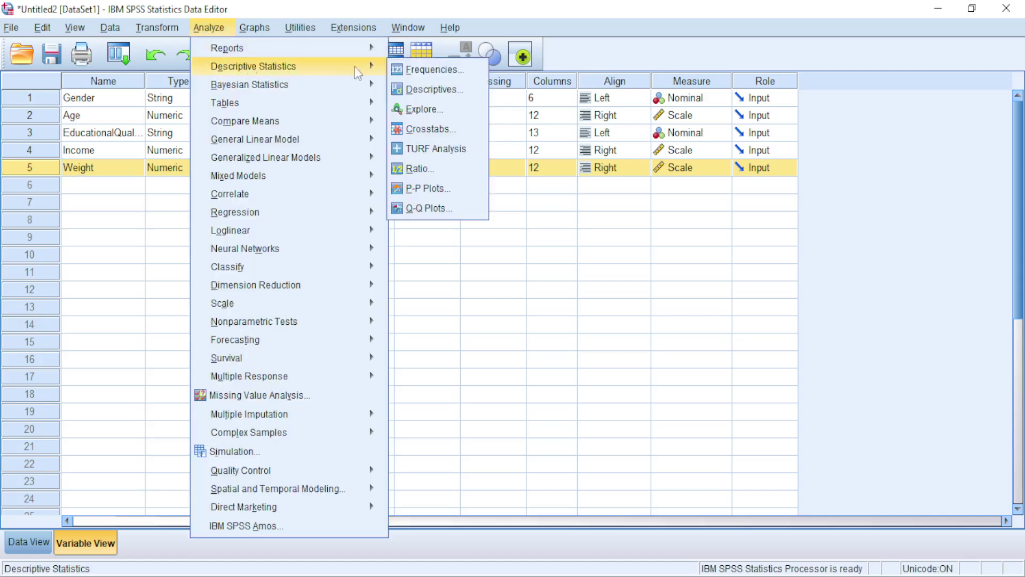
{"action": "left_click", "coordinate": [415, 70]}
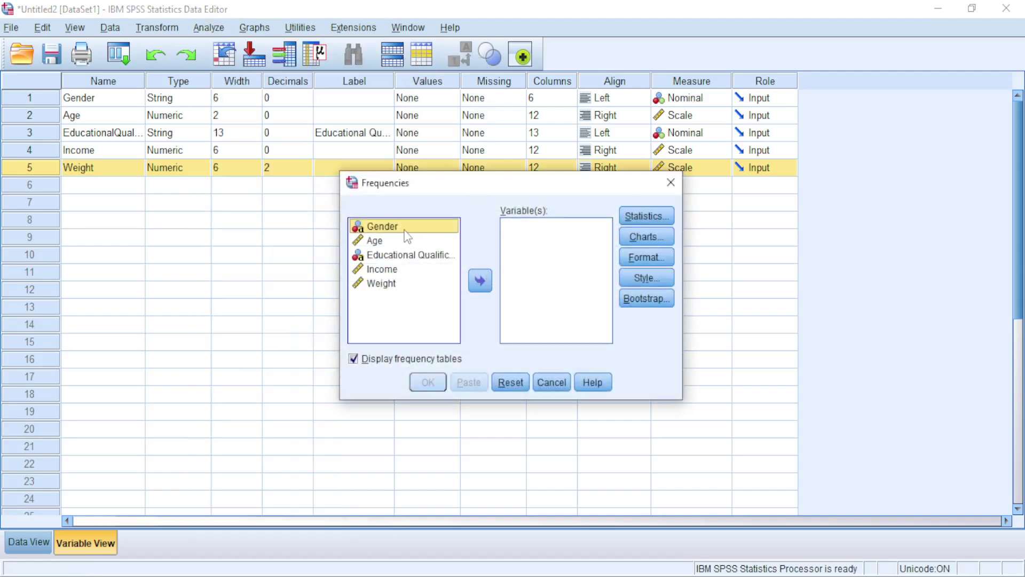
{"action": "left_click", "coordinate": [405, 229]}
{"action": "left_click", "coordinate": [480, 280]}
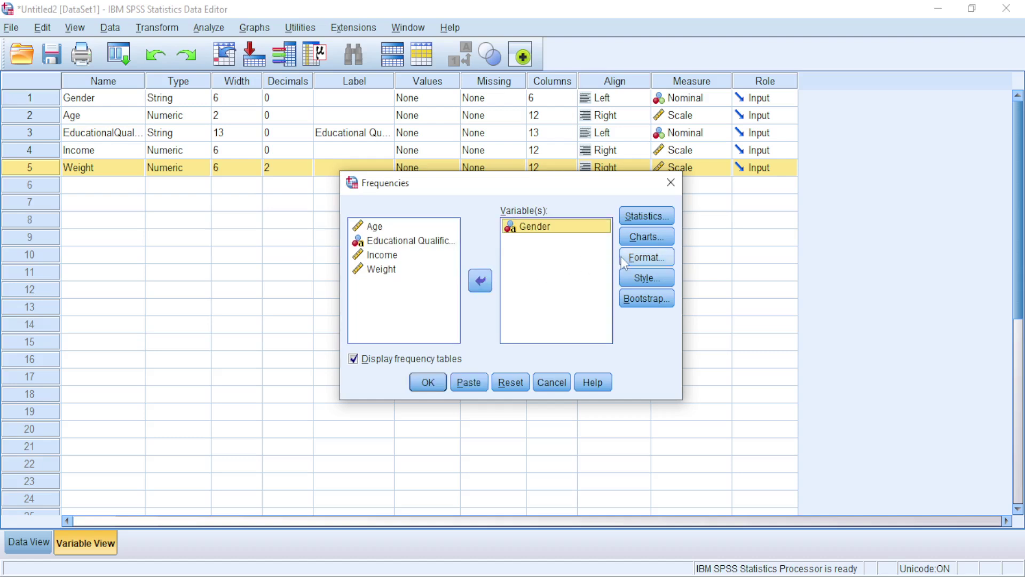
{"action": "left_click", "coordinate": [642, 217]}
{"action": "left_click", "coordinate": [682, 187]}
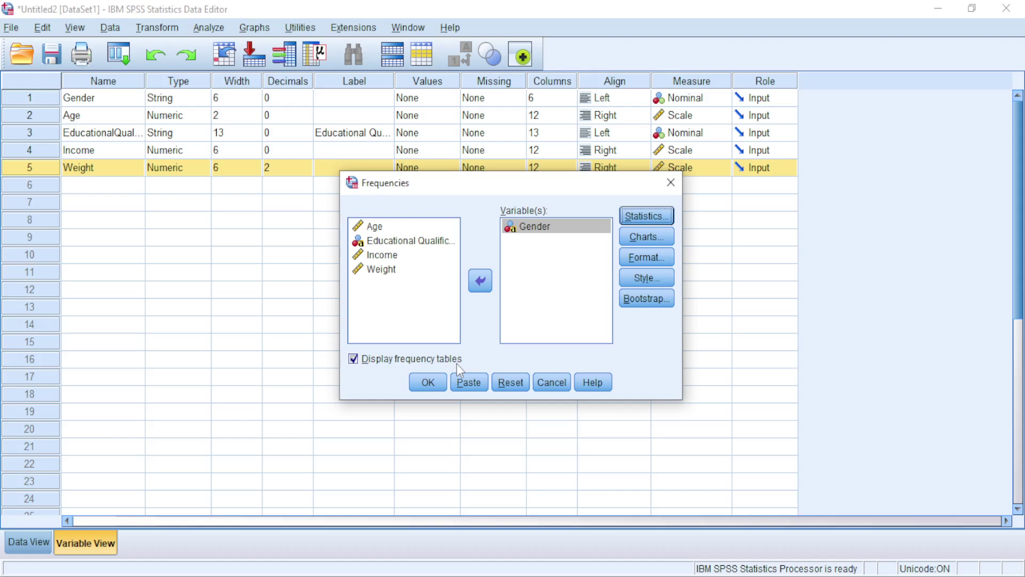
- Add a bar chart with percentages as chart values to the Gender analysis, then run it and view the output
{"action": "left_click", "coordinate": [663, 238]}
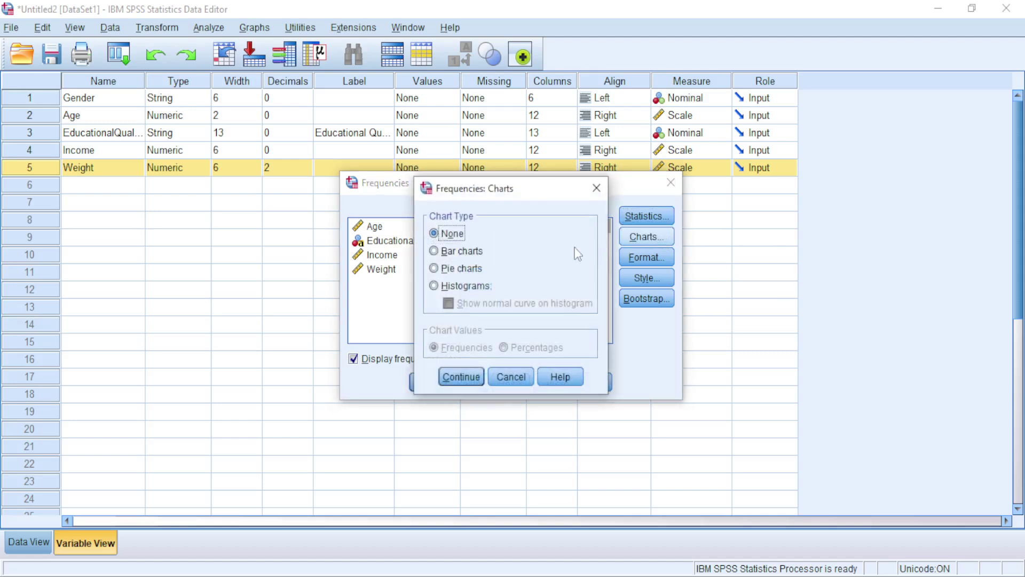
{"action": "left_click", "coordinate": [454, 251]}
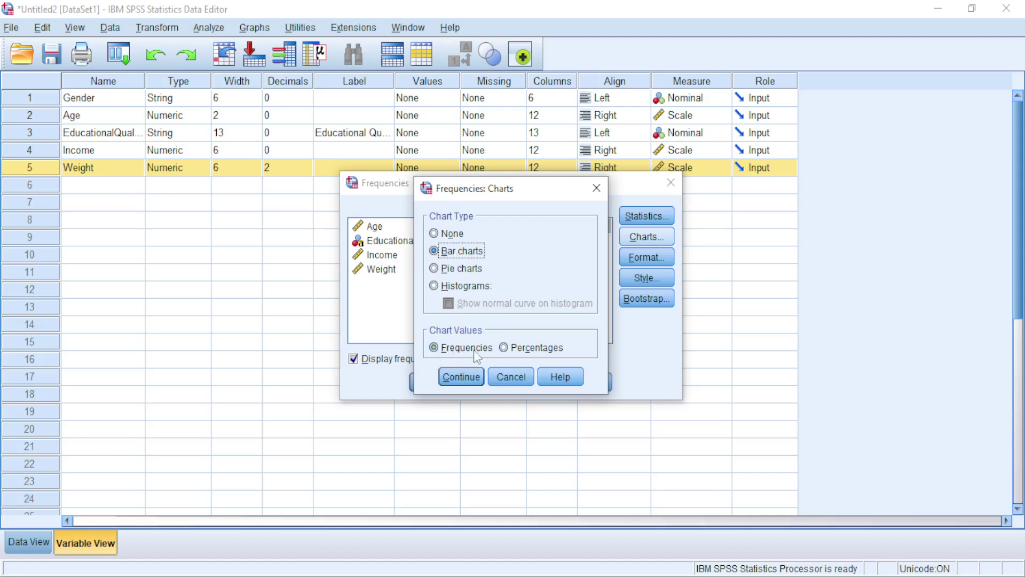
{"action": "left_click", "coordinate": [526, 353]}
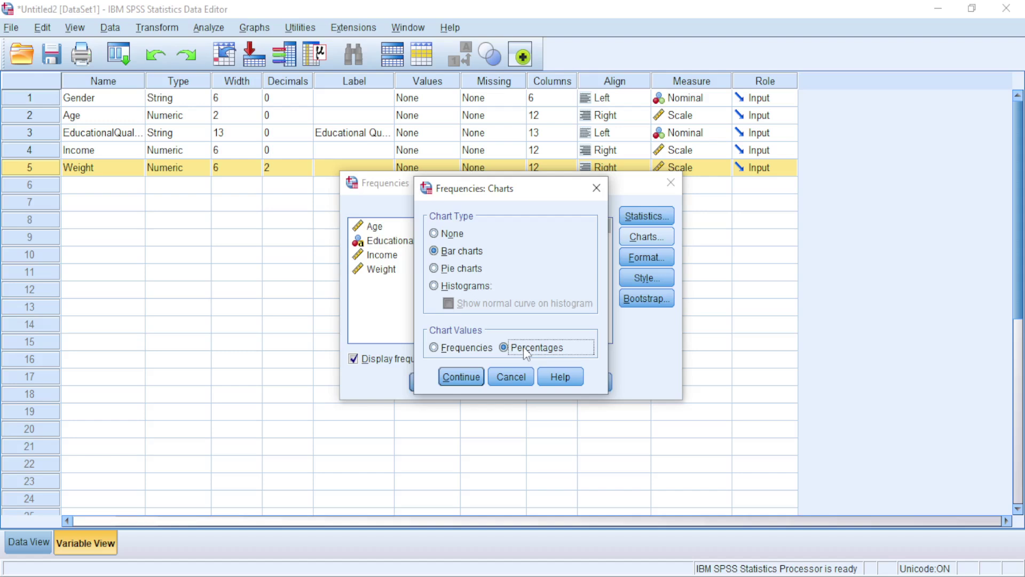
{"action": "left_click", "coordinate": [470, 378]}
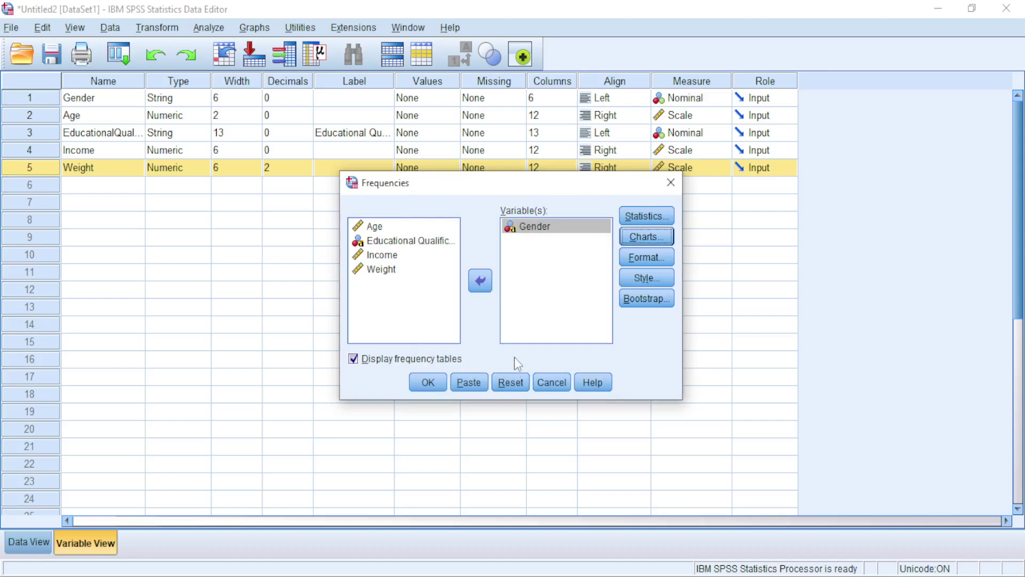
{"action": "left_click", "coordinate": [434, 383]}
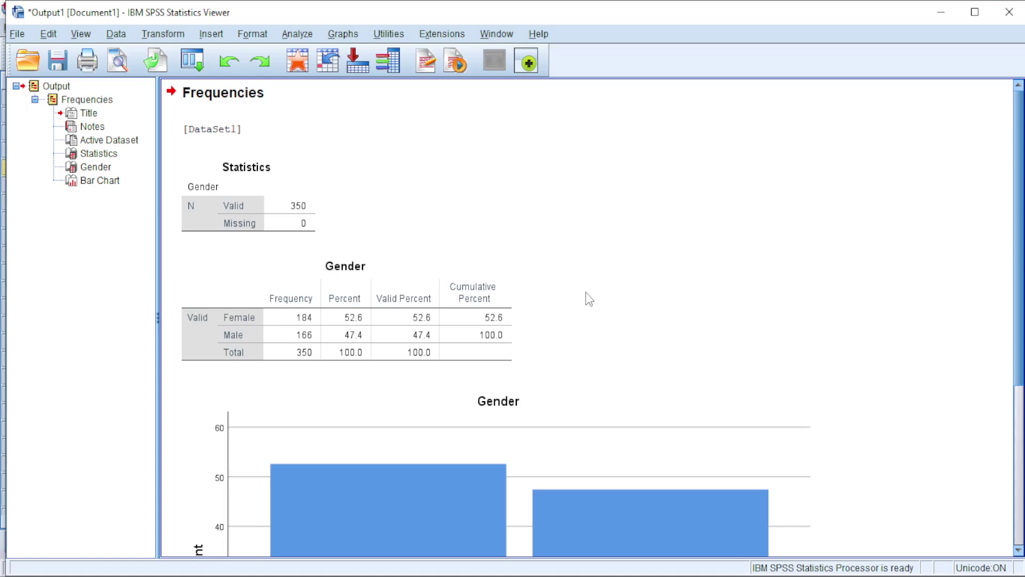
{"action": "scroll", "coordinate": [719, 260], "scroll_direction": "down", "scroll_amount": 1}
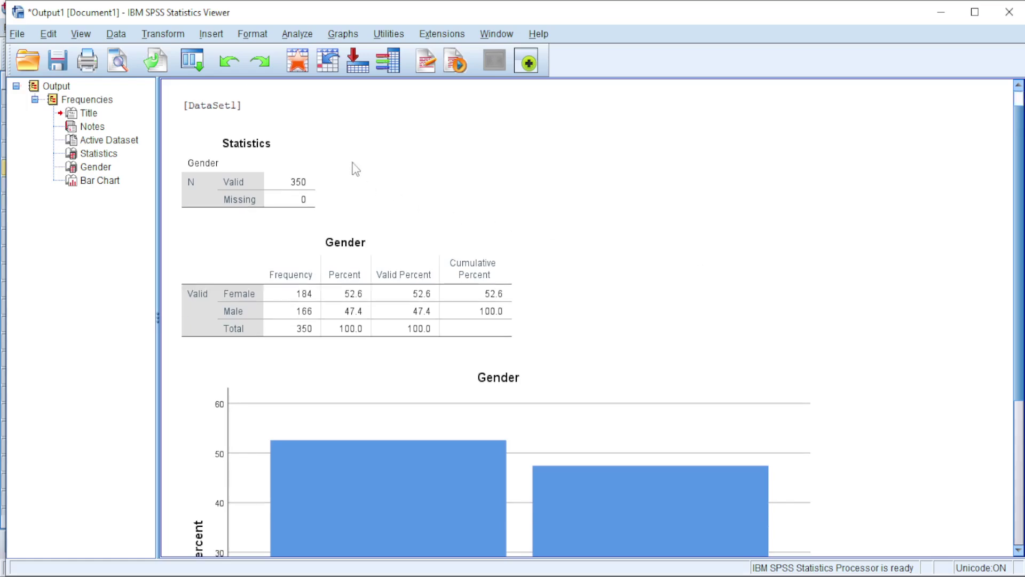
- Set up another Frequencies analysis, replacing Gender with Age as the analysed variable
{"action": "left_click", "coordinate": [296, 35]}
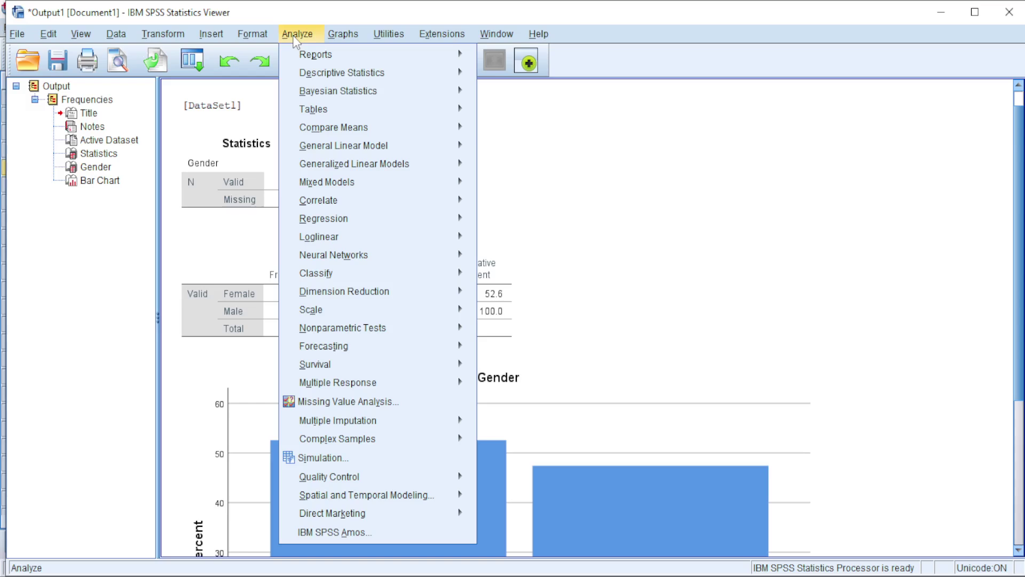
{"action": "mouse_move", "coordinate": [335, 80]}
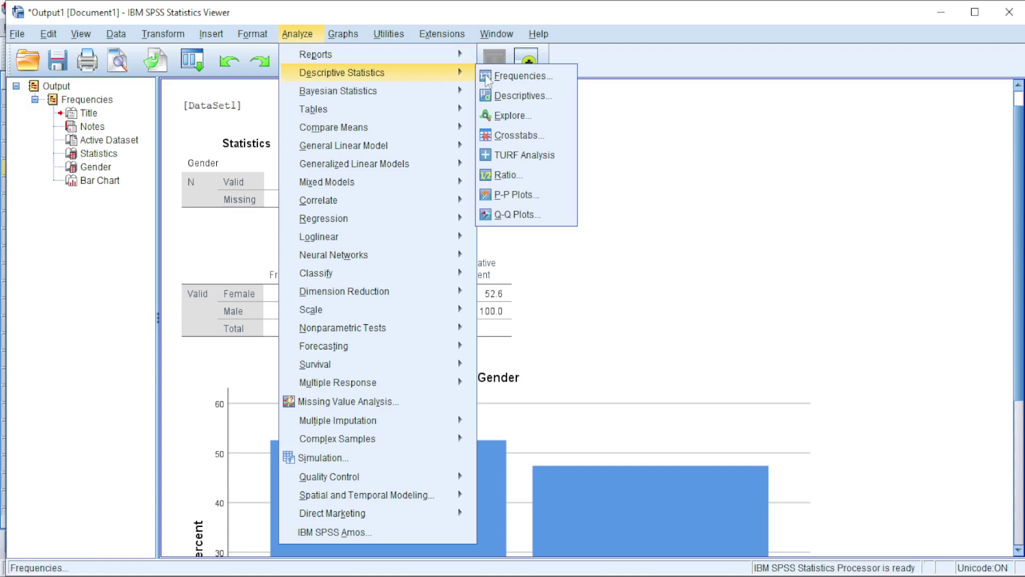
{"action": "left_click", "coordinate": [514, 75]}
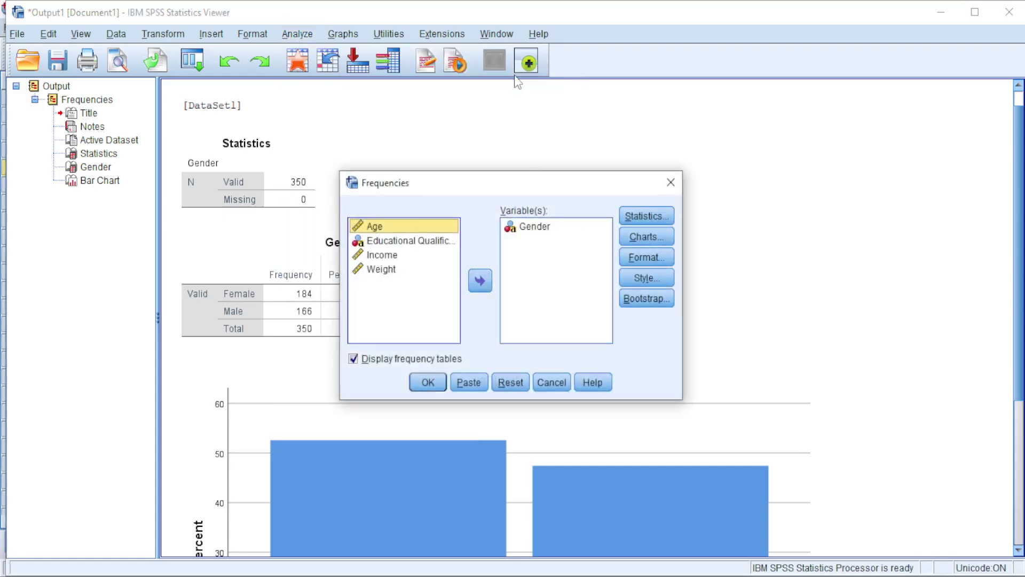
{"action": "left_click", "coordinate": [534, 227]}
{"action": "left_click", "coordinate": [480, 281]}
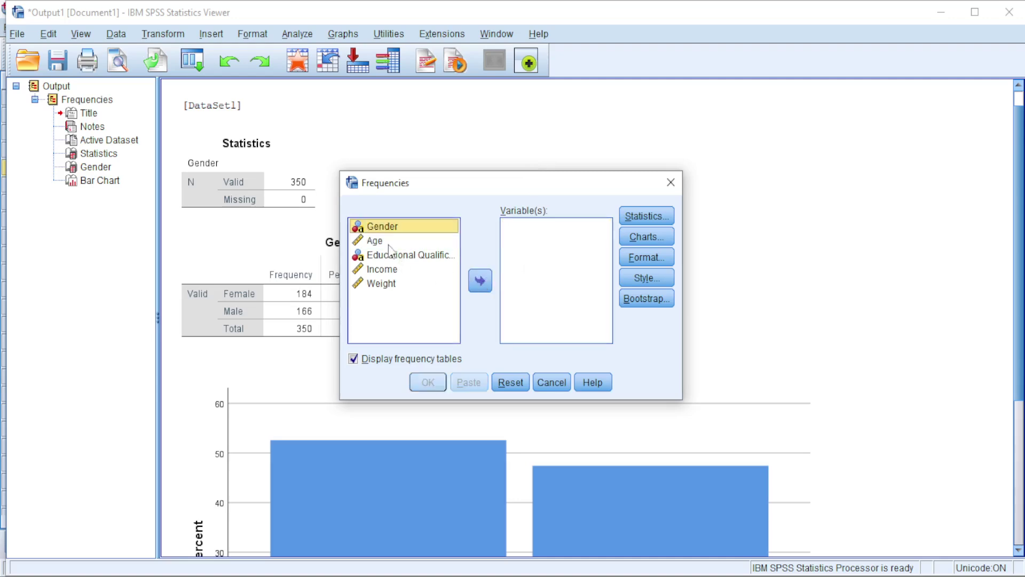
{"action": "left_click", "coordinate": [388, 243]}
{"action": "left_click", "coordinate": [486, 281]}
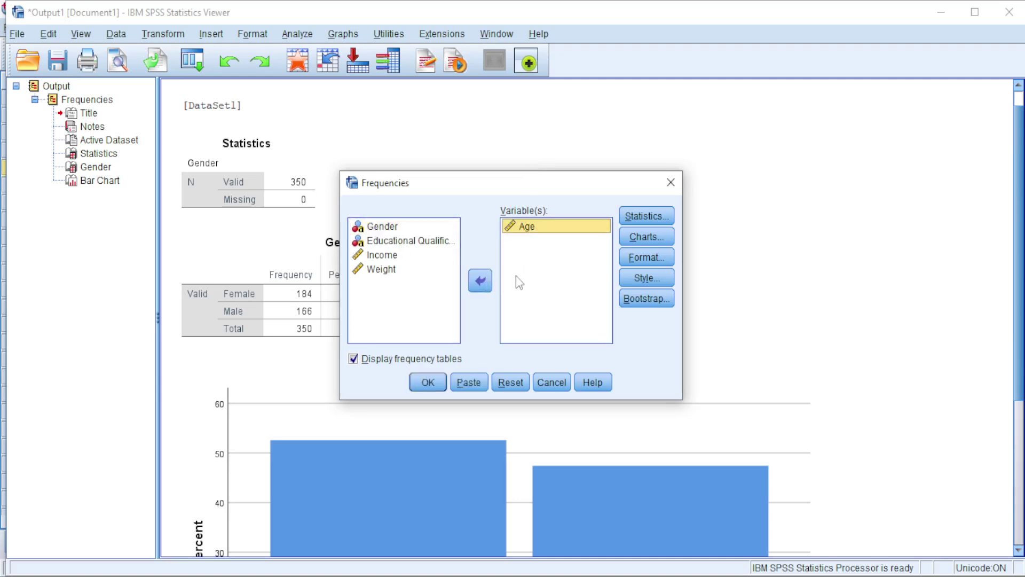
- Include the mean, median and mode as central tendency statistics for the Age analysis
{"action": "left_click", "coordinate": [650, 218]}
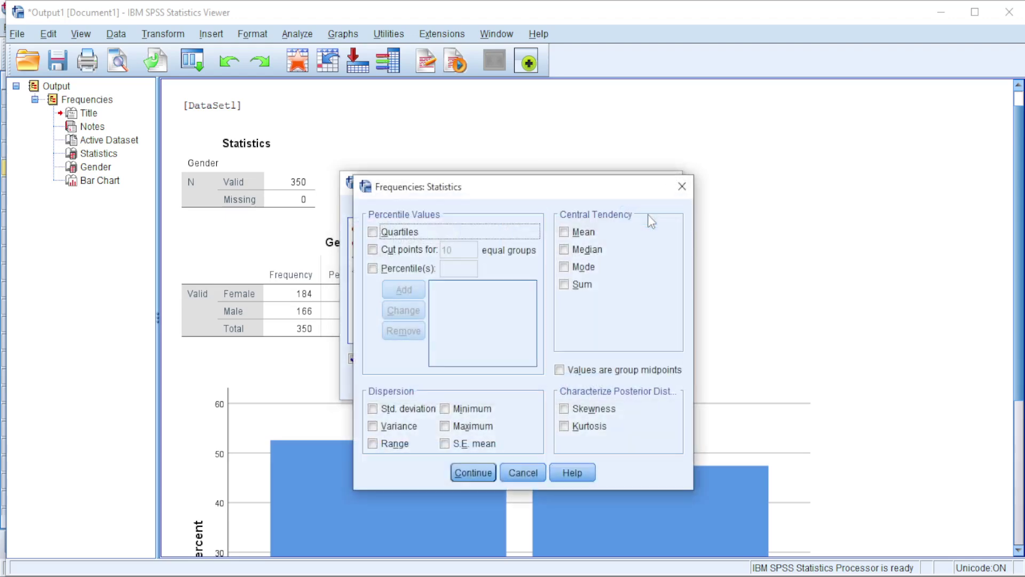
{"action": "left_click", "coordinate": [585, 233]}
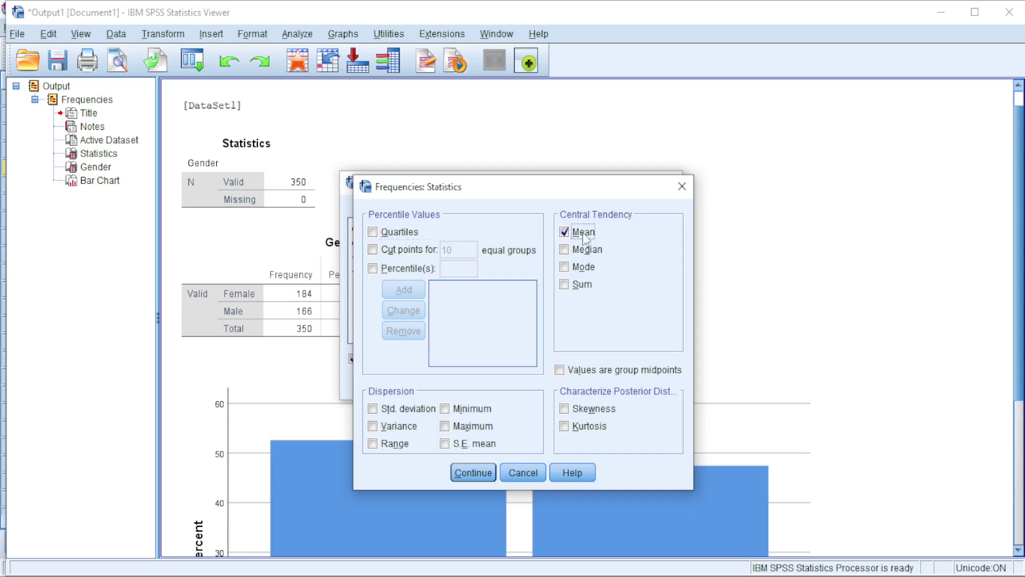
{"action": "left_click", "coordinate": [587, 251]}
{"action": "left_click", "coordinate": [587, 269]}
{"action": "left_click", "coordinate": [473, 472]}
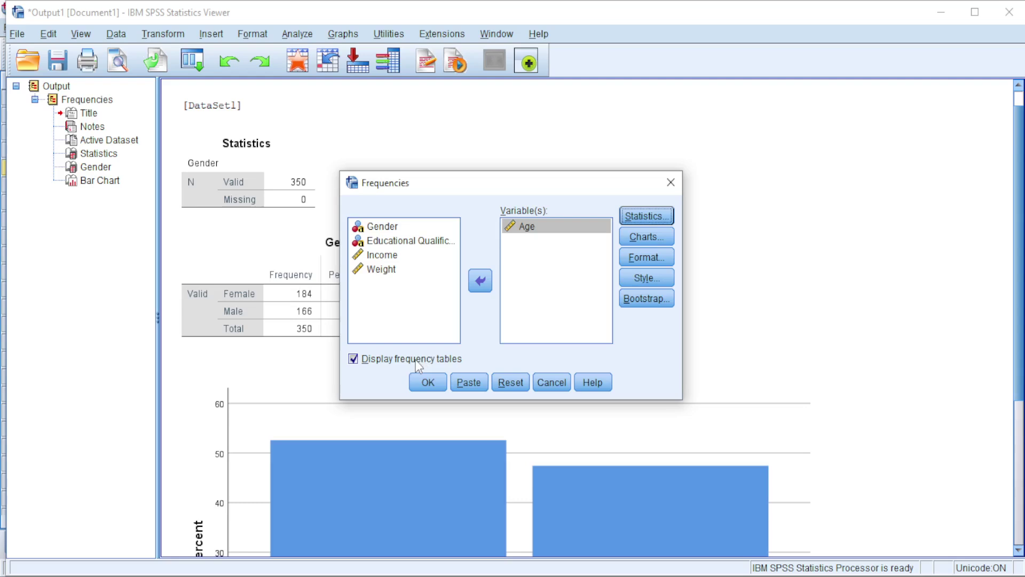
- Turn off the frequency tables for Age, then run the analysis and view its output
{"action": "left_click", "coordinate": [355, 362]}
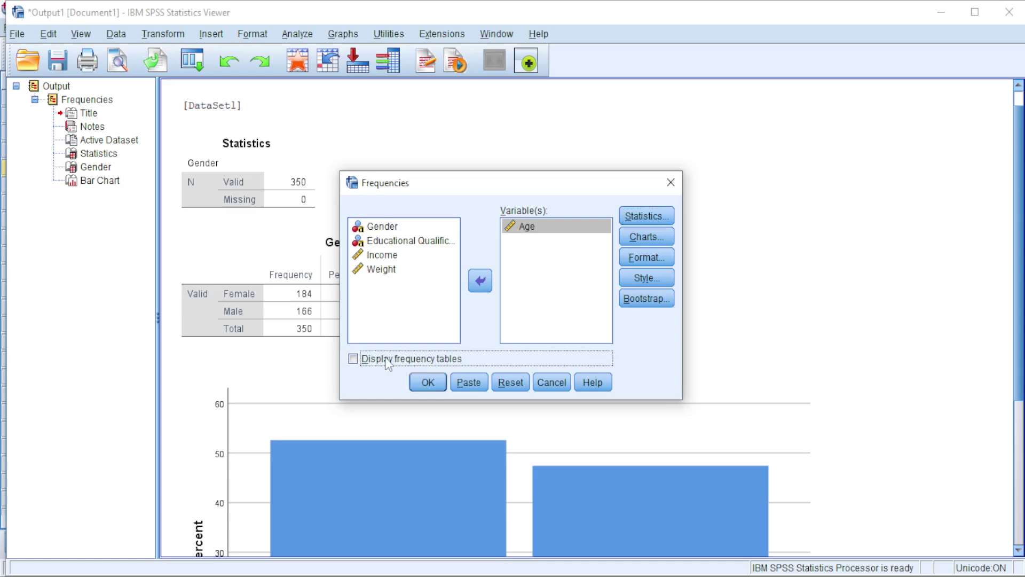
{"action": "left_click", "coordinate": [430, 383]}
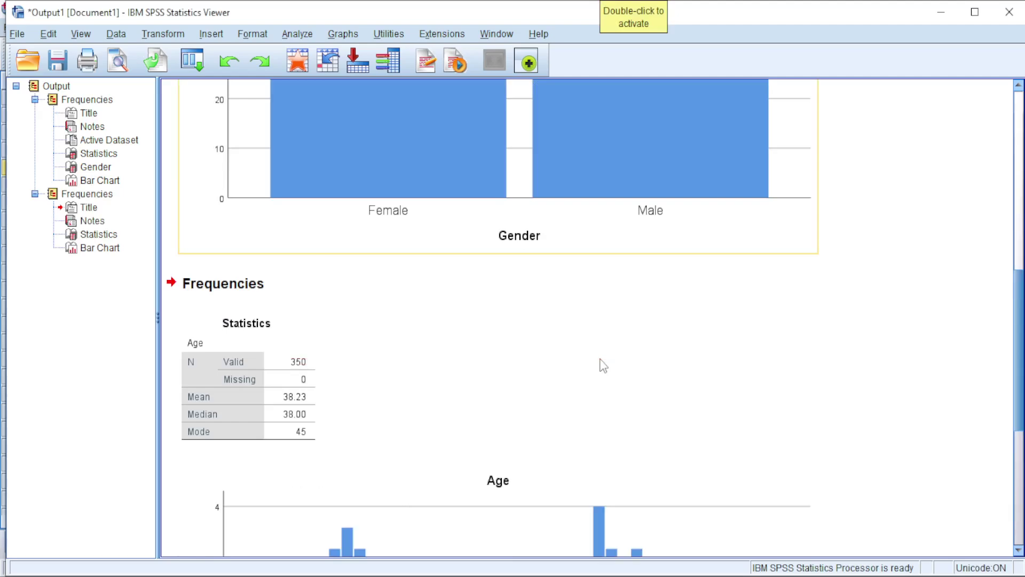
{"action": "scroll", "coordinate": [604, 366], "scroll_direction": "down", "scroll_amount": 2}
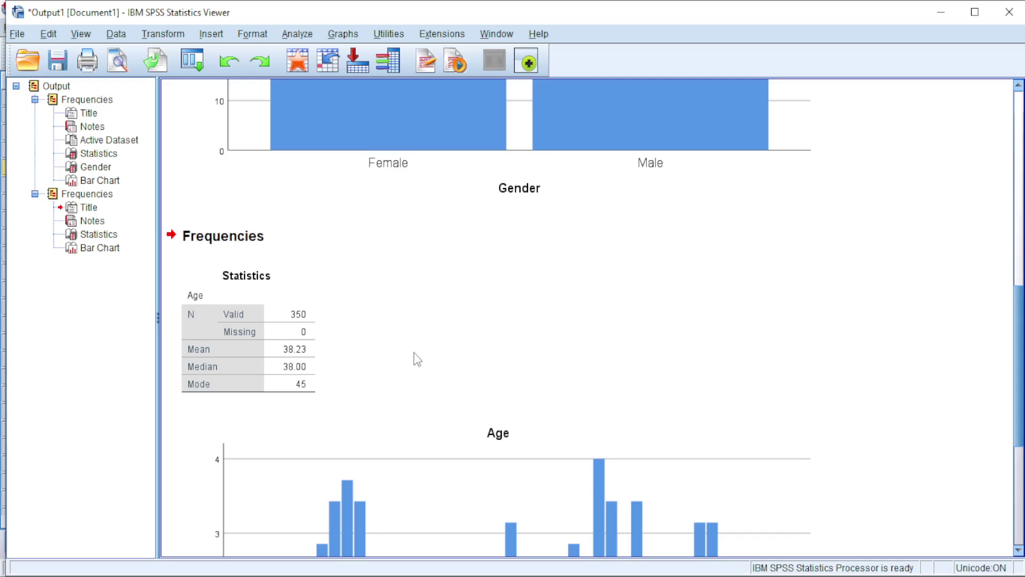
- Set up another Frequencies analysis, replacing Age with Weight as the analysed variable
{"action": "left_click", "coordinate": [295, 35]}
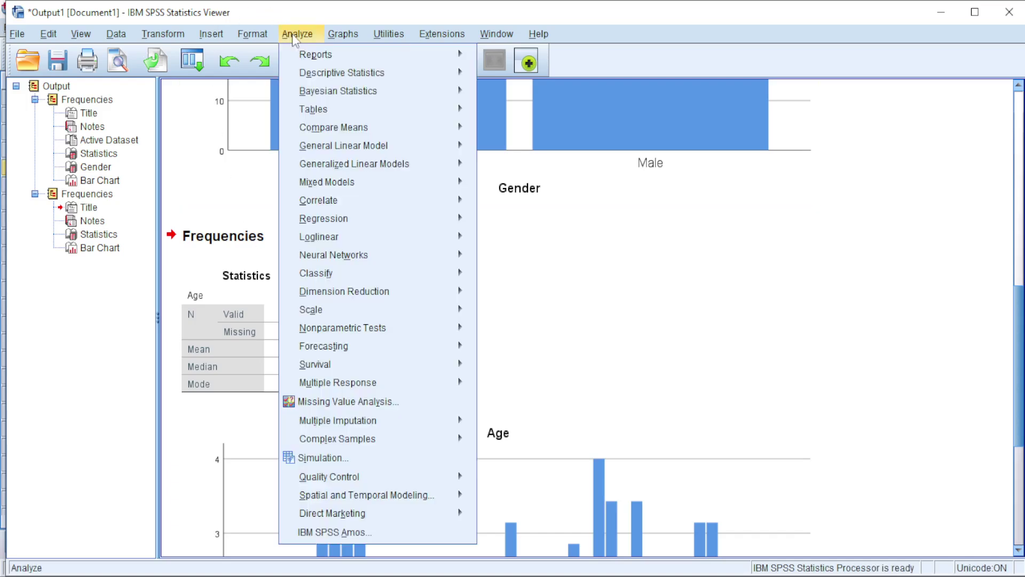
{"action": "mouse_move", "coordinate": [324, 75]}
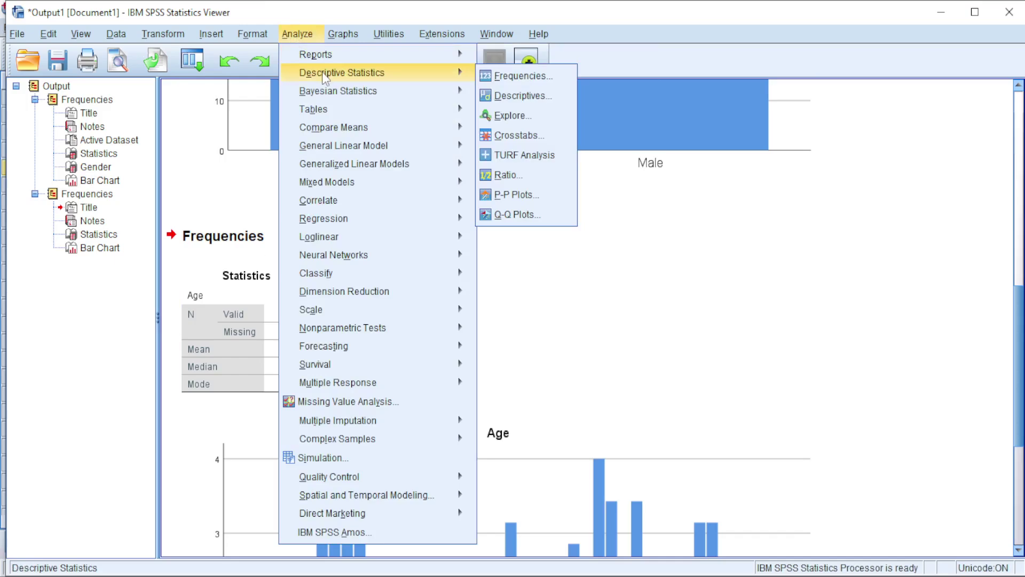
{"action": "left_click", "coordinate": [512, 76]}
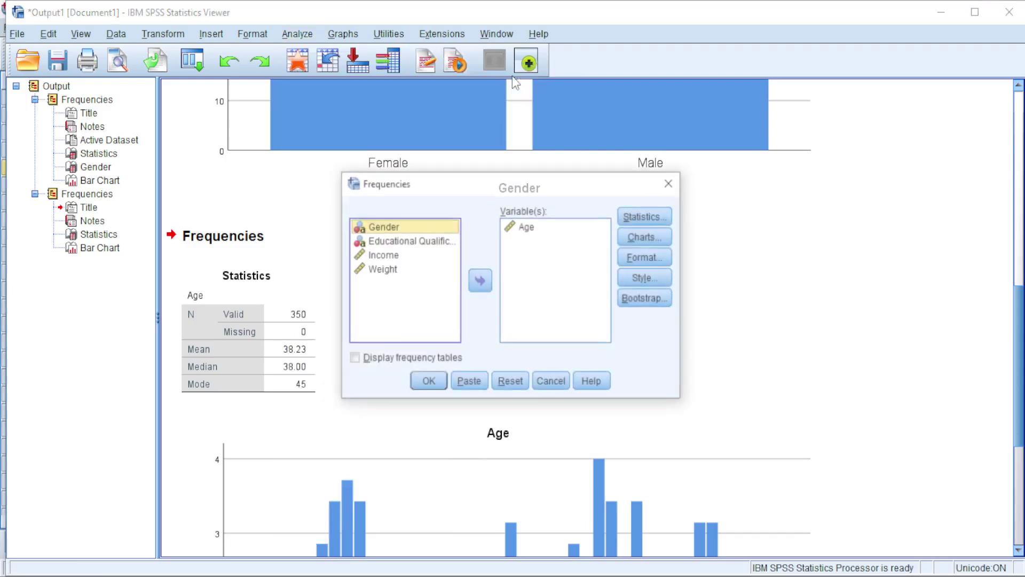
{"action": "left_click", "coordinate": [526, 226]}
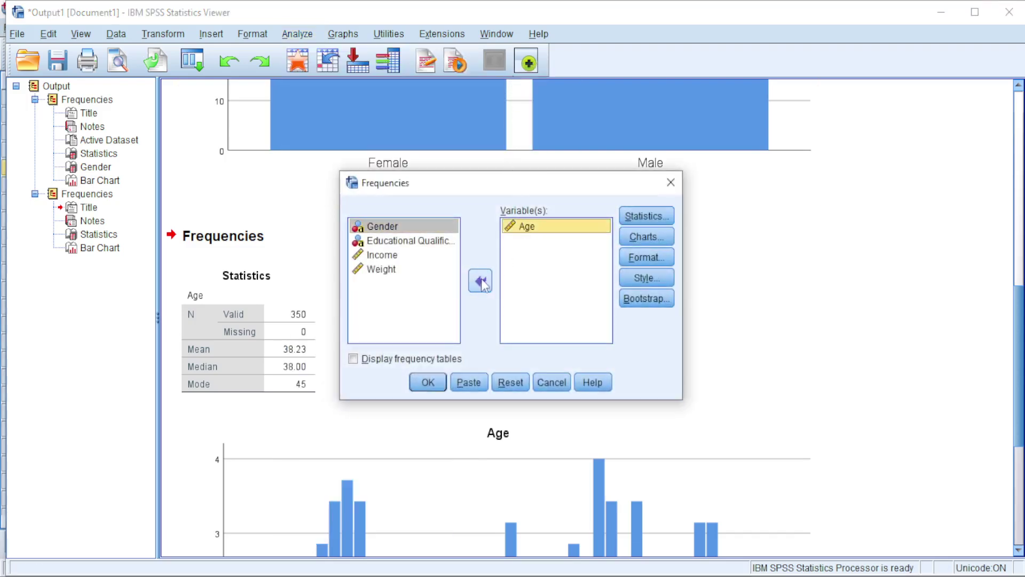
{"action": "left_click", "coordinate": [480, 280]}
{"action": "left_click", "coordinate": [397, 285]}
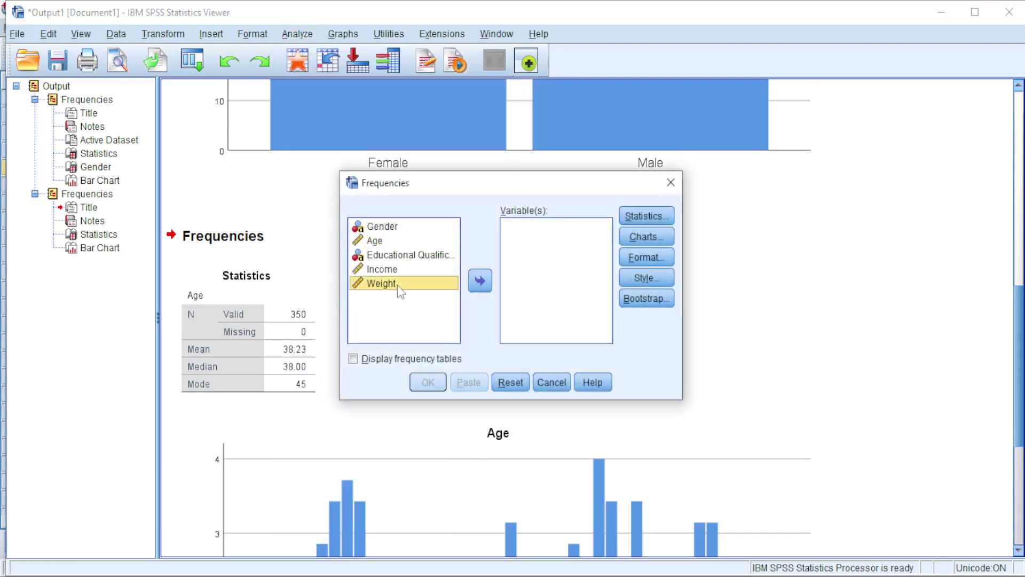
{"action": "left_click", "coordinate": [480, 281]}
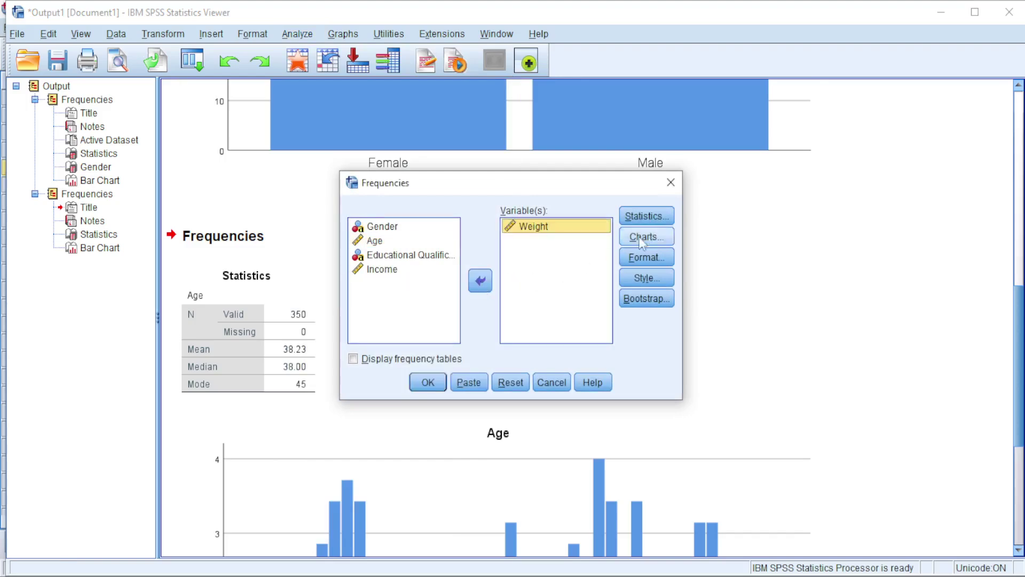
- Add the standard deviation, range, minimum and maximum to the statistics for Weight, keeping mean, median and mode selected
{"action": "left_click", "coordinate": [649, 217]}
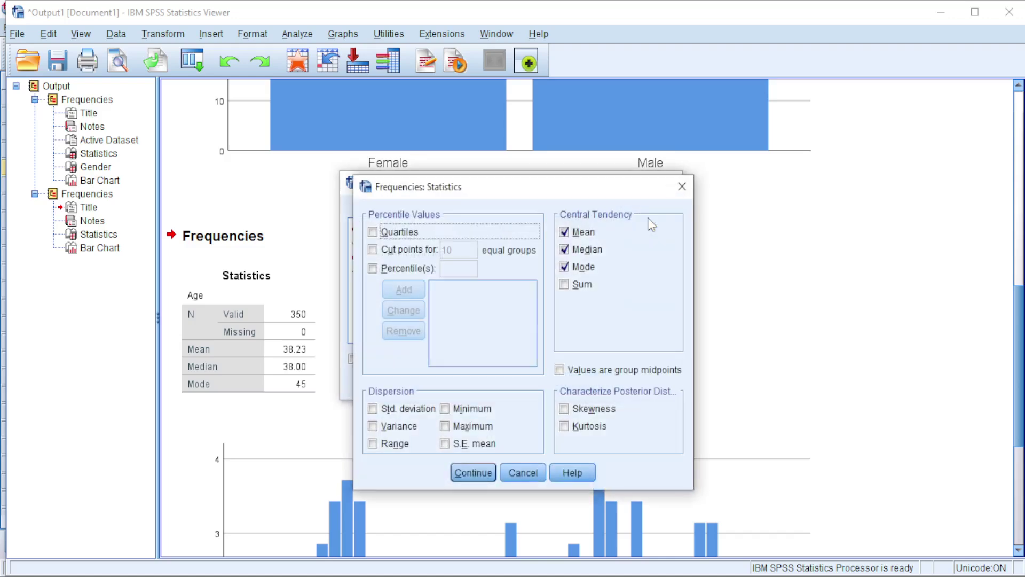
{"action": "left_click", "coordinate": [410, 409]}
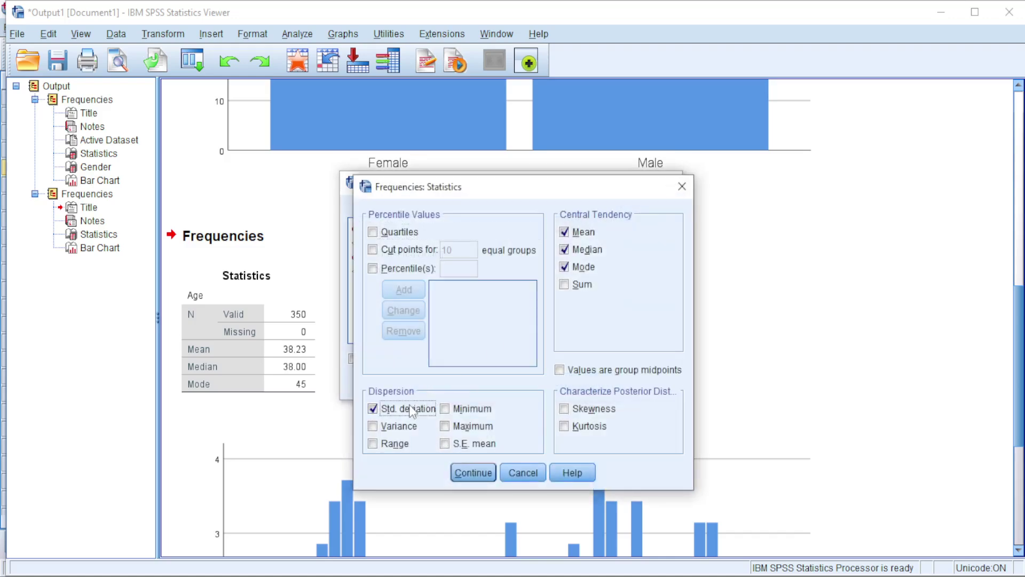
{"action": "left_click", "coordinate": [393, 444]}
{"action": "left_click", "coordinate": [483, 411]}
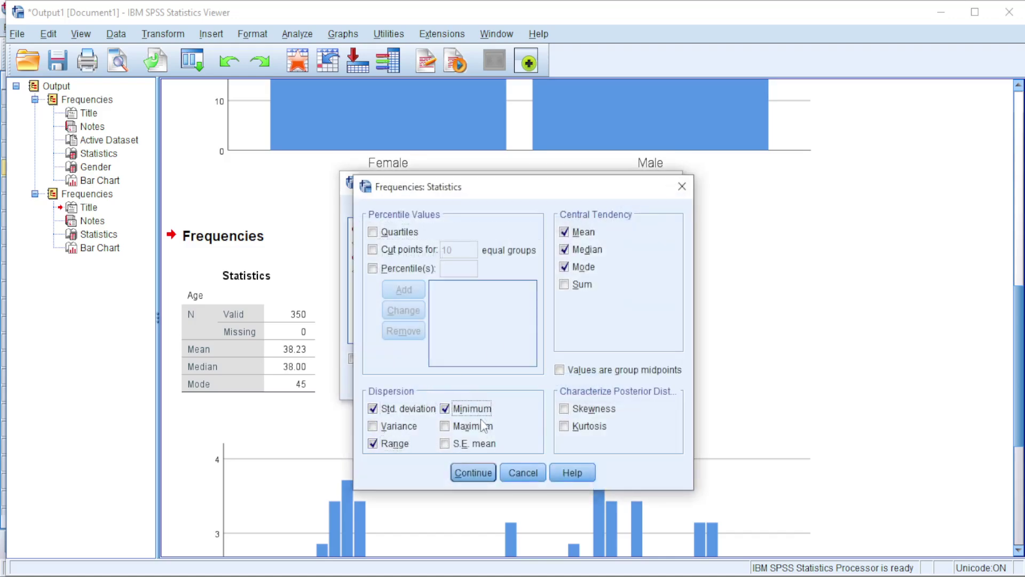
{"action": "left_click", "coordinate": [461, 430]}
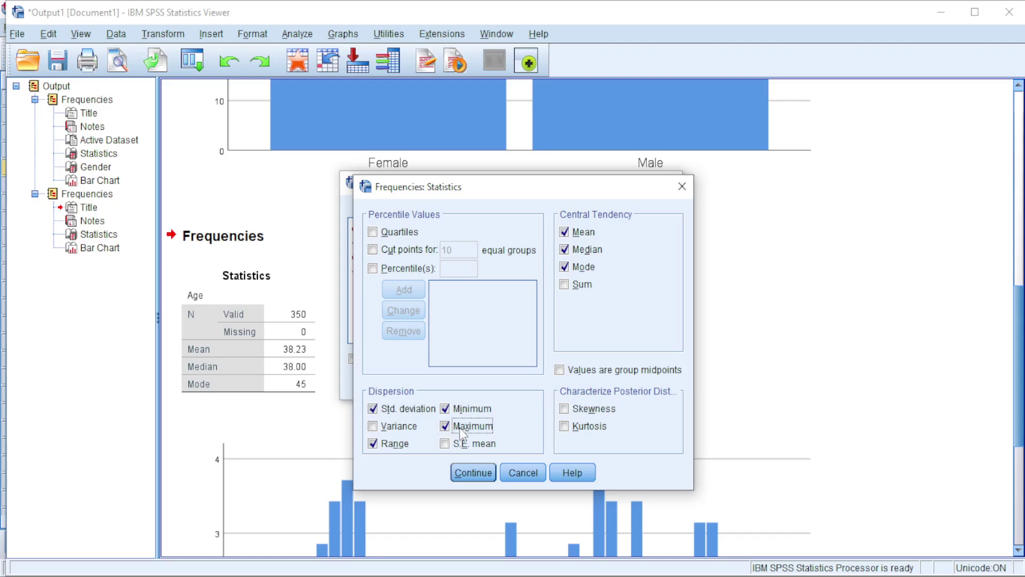
{"action": "left_click", "coordinate": [474, 472]}
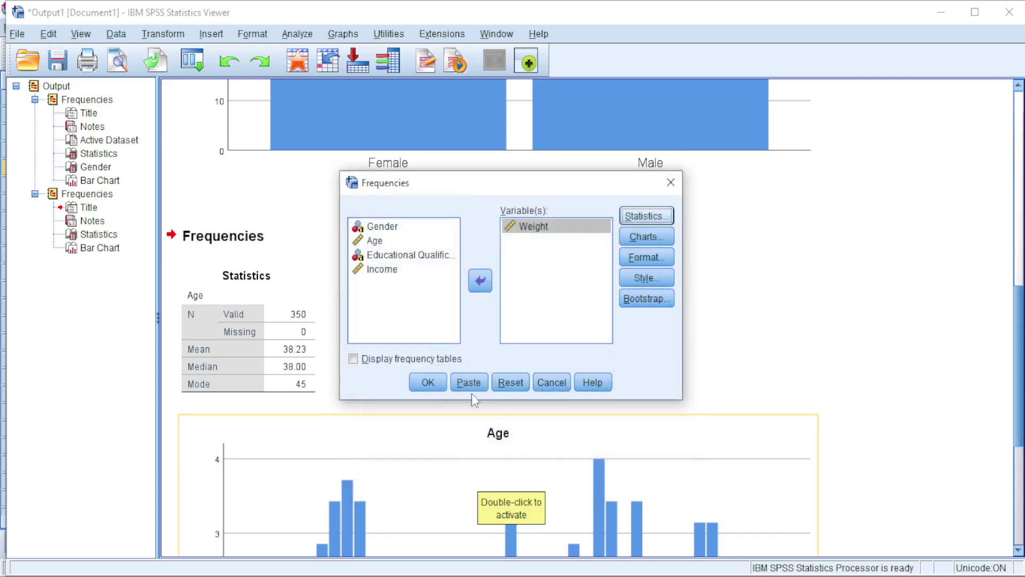
- Change the Weight chart type to a histogram with the normal curve shown on it
{"action": "left_click", "coordinate": [648, 238]}
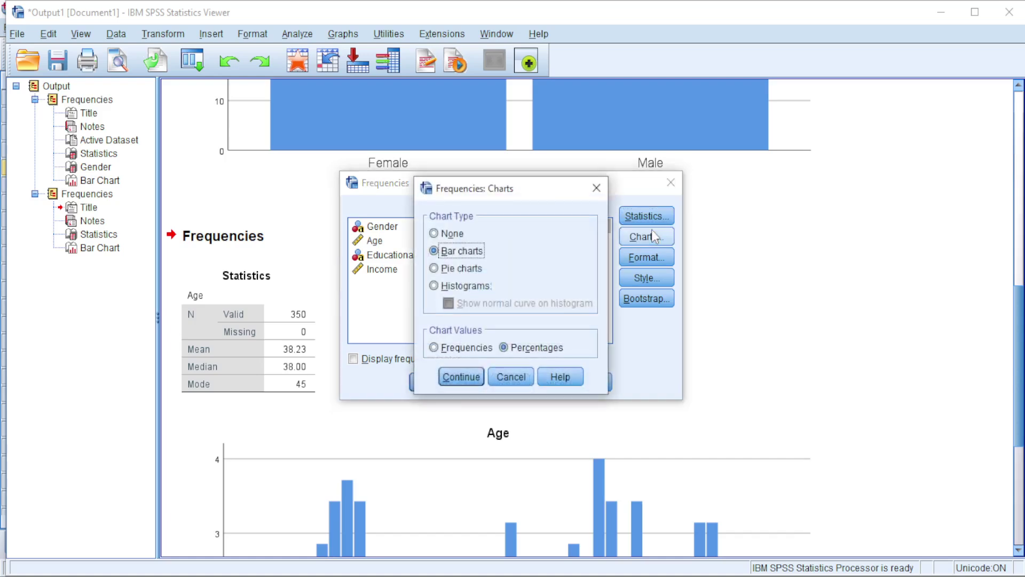
{"action": "left_click", "coordinate": [469, 287]}
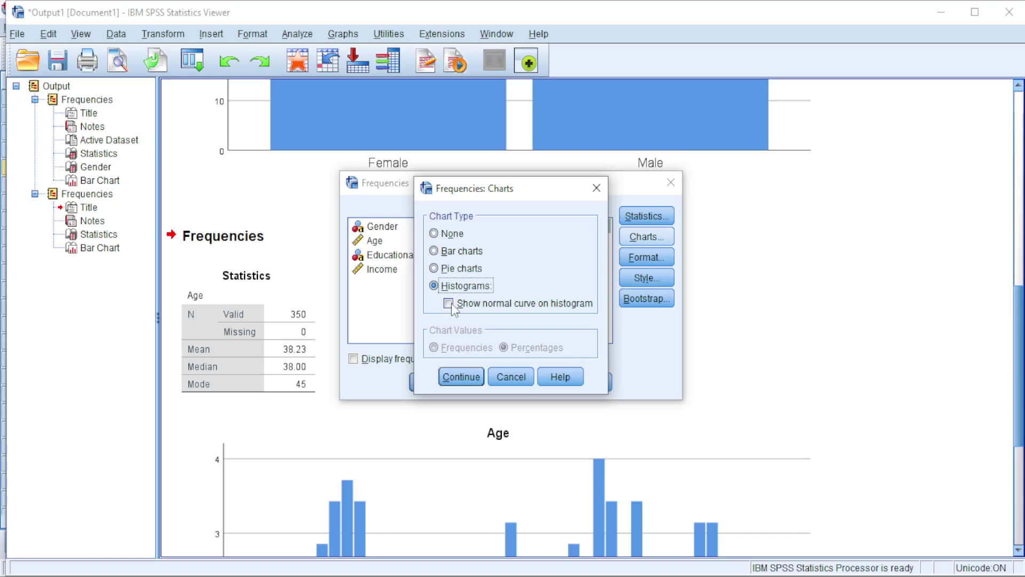
{"action": "left_click", "coordinate": [452, 305]}
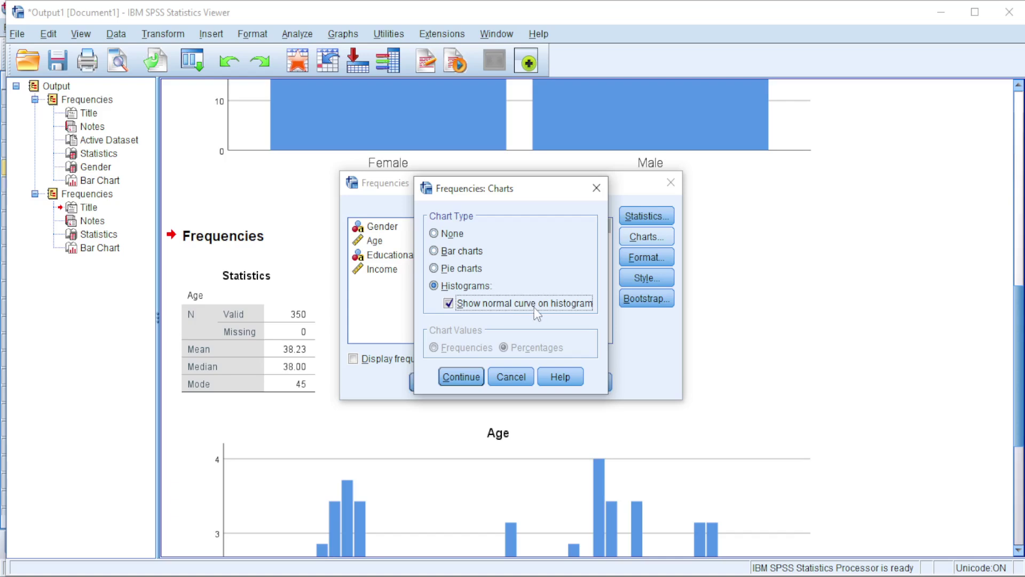
{"action": "left_click", "coordinate": [461, 378]}
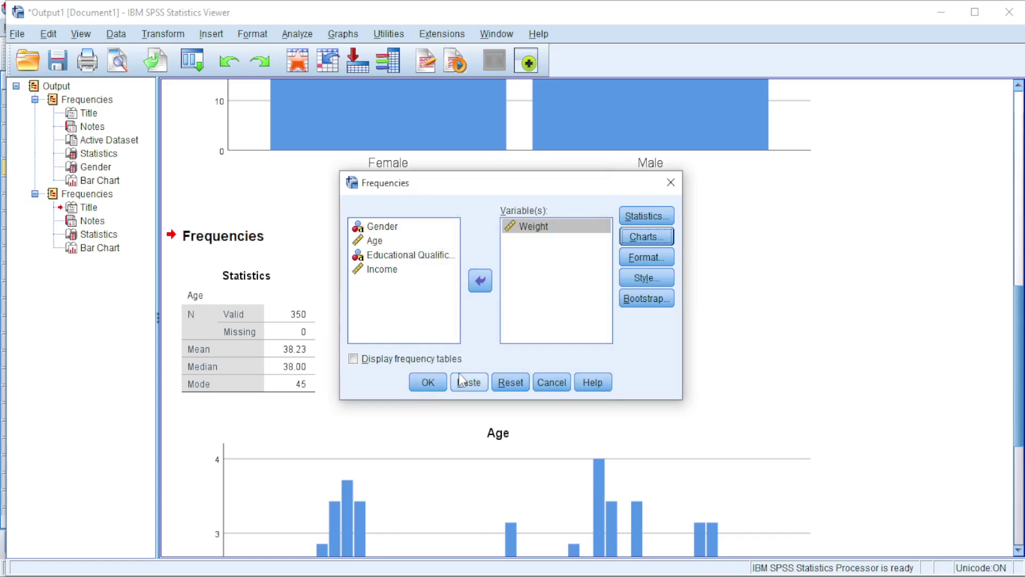
- Run the Weight analysis and view its statistics table and the full histogram in the output
{"action": "left_click", "coordinate": [427, 382]}
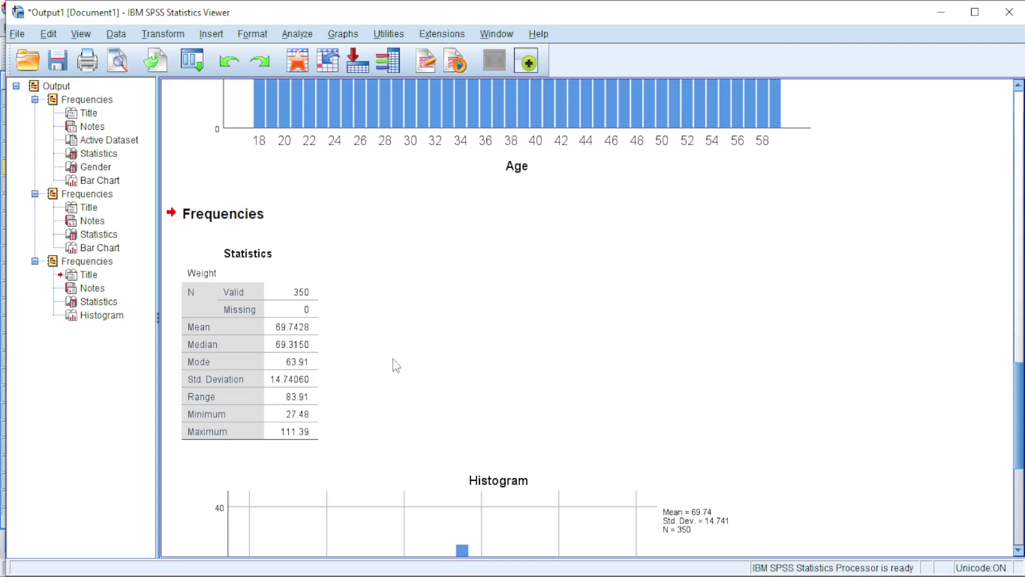
{"action": "scroll", "coordinate": [427, 390], "scroll_direction": "down", "scroll_amount": 8}
{"action": "scroll", "coordinate": [431, 397], "scroll_direction": "down", "scroll_amount": 3}
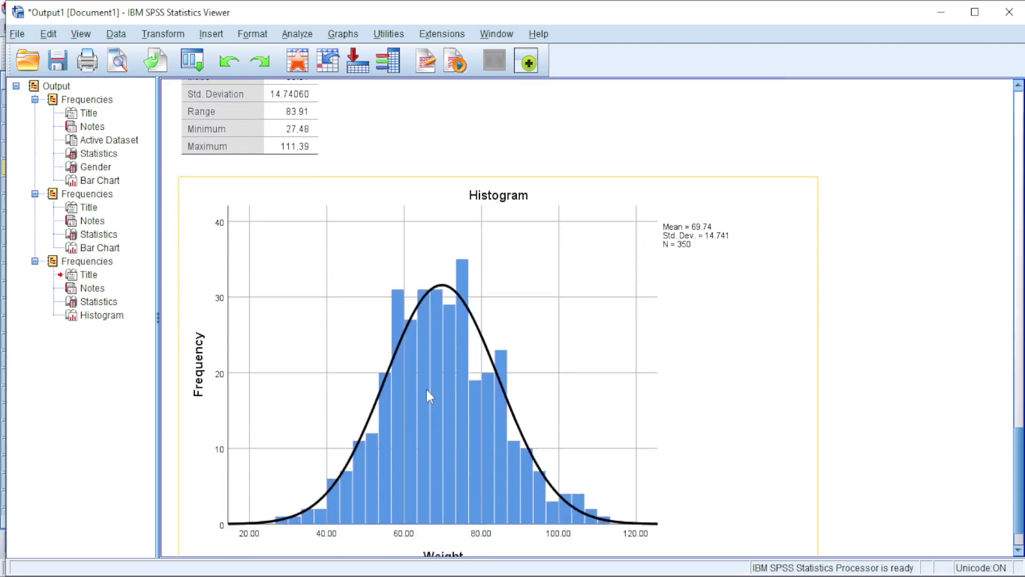
{"action": "scroll", "coordinate": [427, 390], "scroll_direction": "down", "scroll_amount": 1}
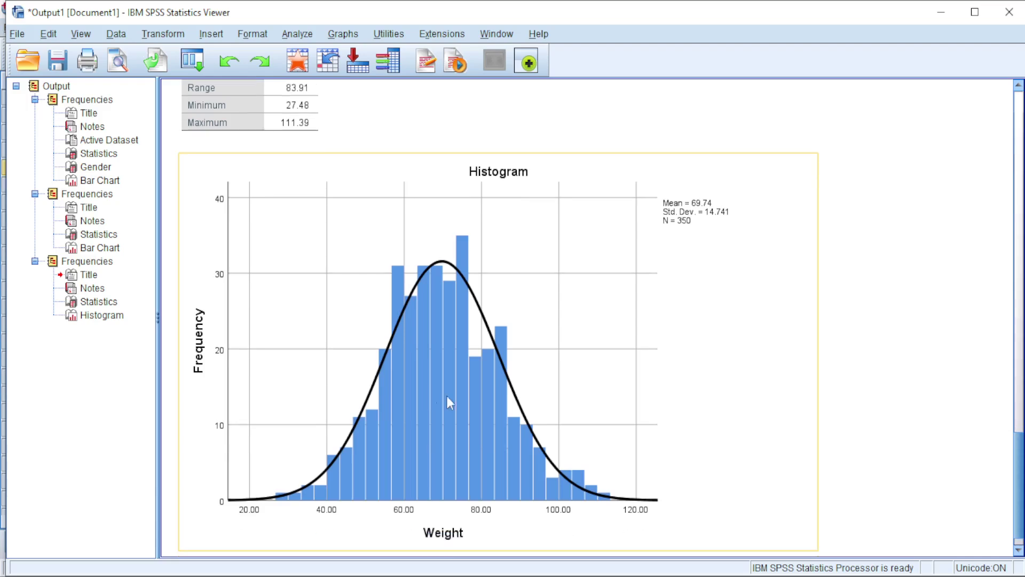